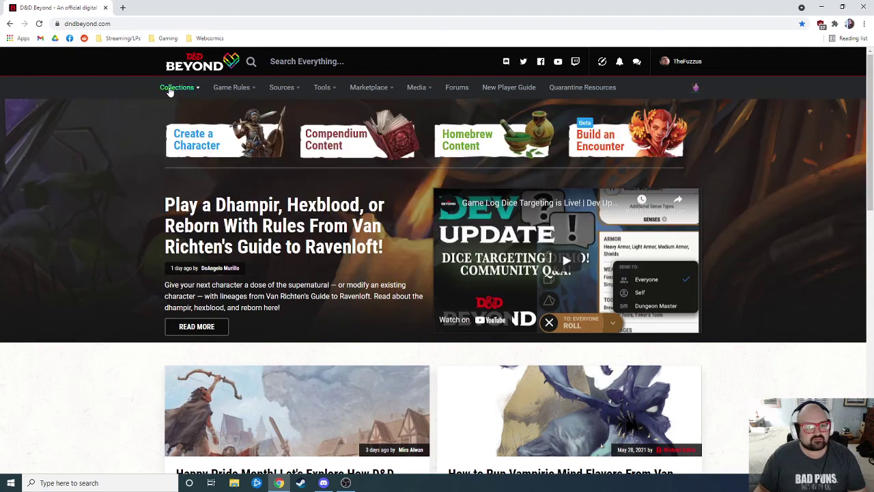
Step: Start a new character from the My Characters page using the Standard creation method
mouse_move(200, 87)
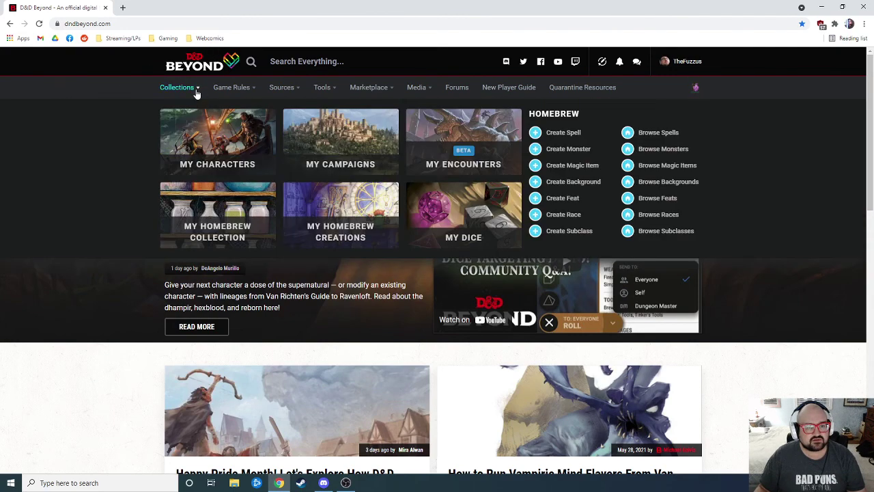
click(217, 144)
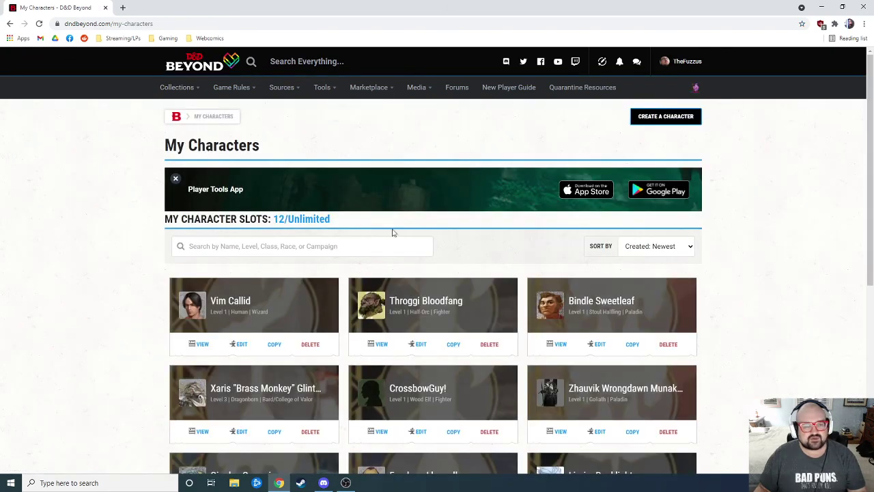
click(657, 116)
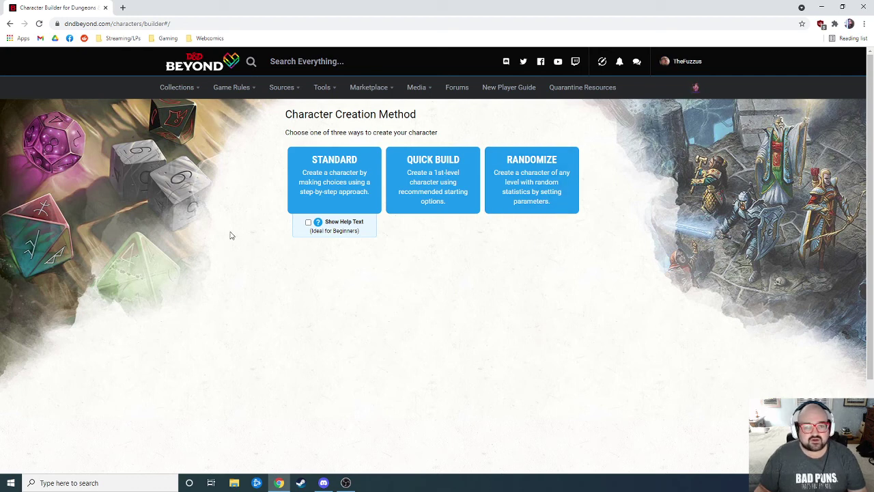
click(341, 185)
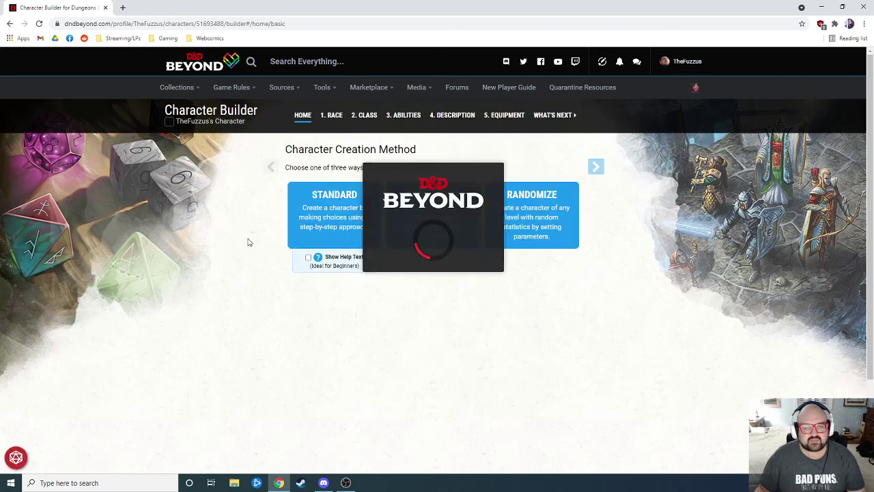
Step: Name the character Bigrock Sweetleaf
click(324, 167)
triple_click(355, 164)
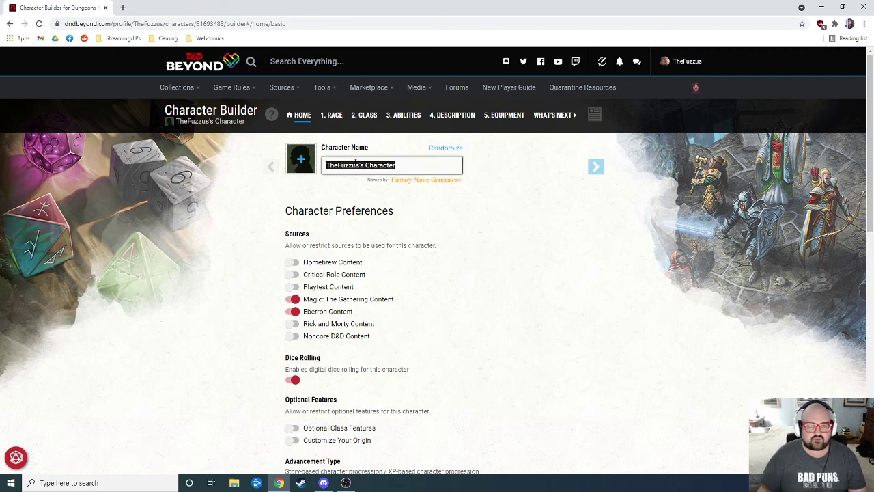
key(BackSpace)
text(Bi)
key(BackSpace)
key(BackSpace)
text(Bigrock Sweetleaf)
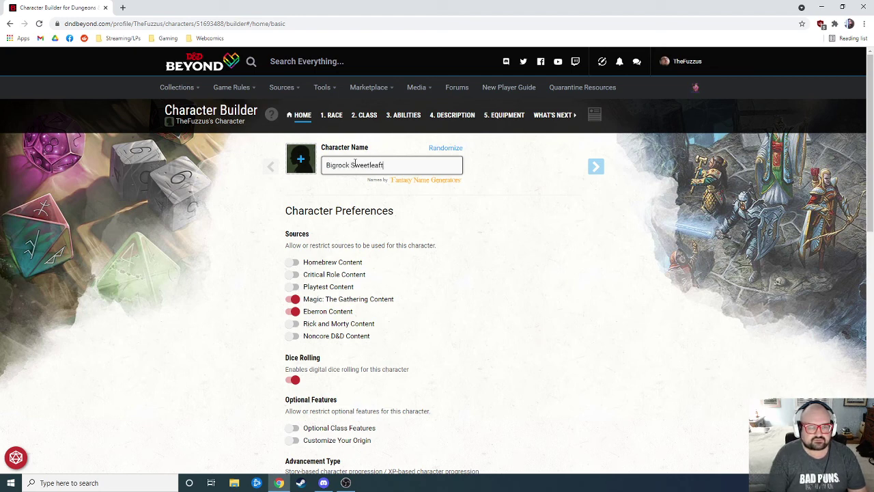
key(Tab)
Step: Browse the portraits available for the character without choosing one
scroll(488, 259, down, 2)
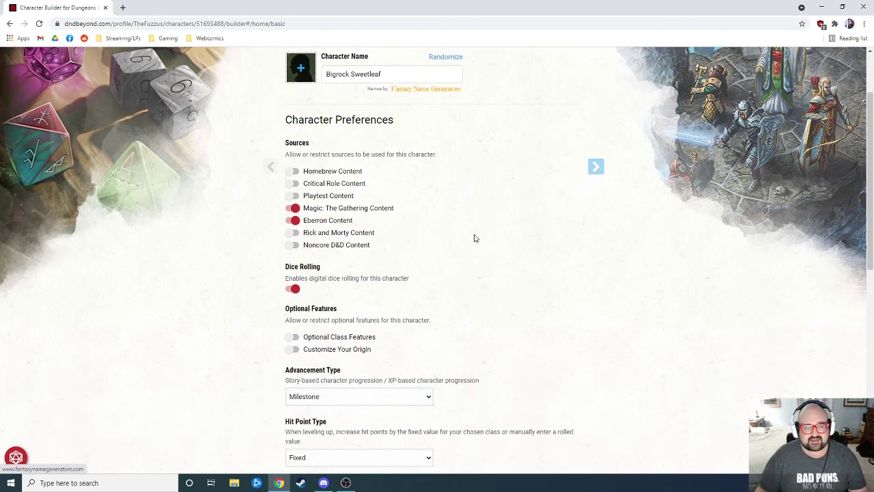
scroll(468, 227, up, 2)
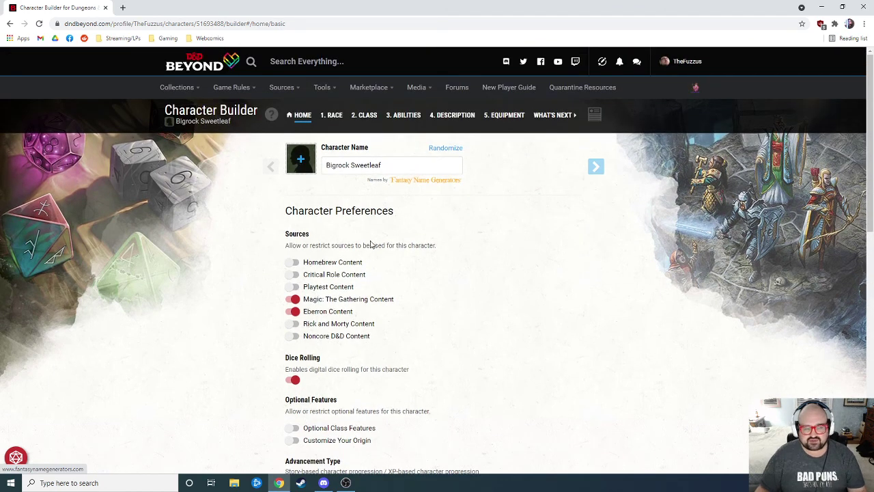
click(303, 164)
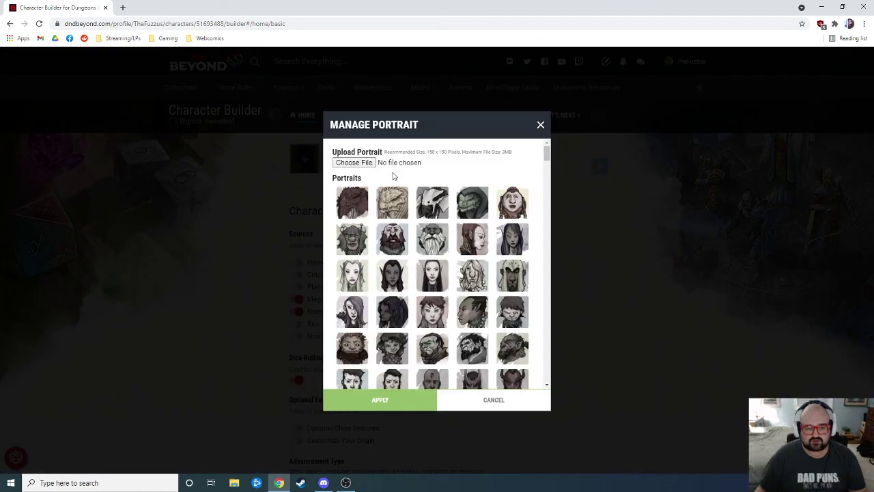
scroll(495, 335, down, 3)
scroll(499, 335, up, 3)
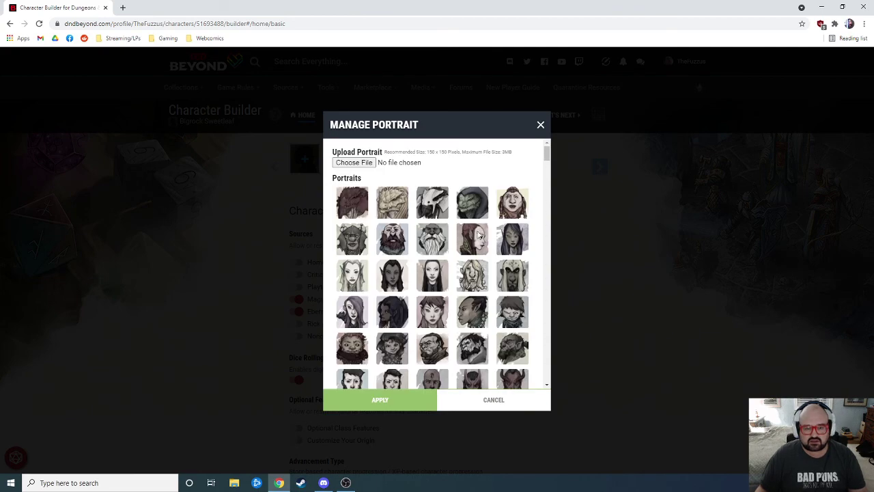
click(493, 401)
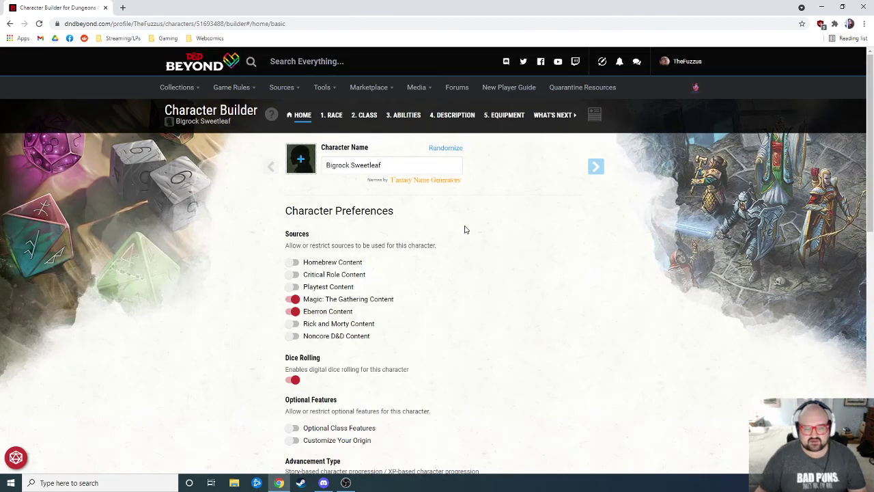
Step: Review the character preferences for content sources, dice rolling, optional features and advancement type
scroll(258, 203, down, 1)
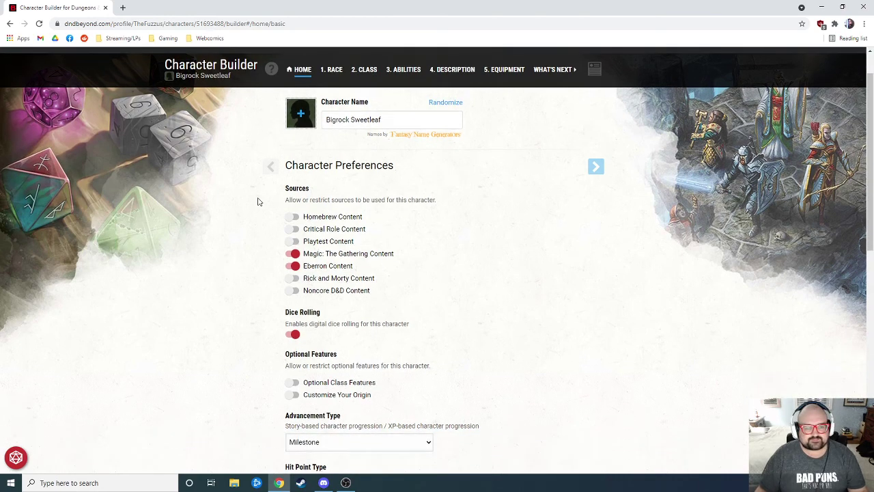
scroll(391, 223, down, 1)
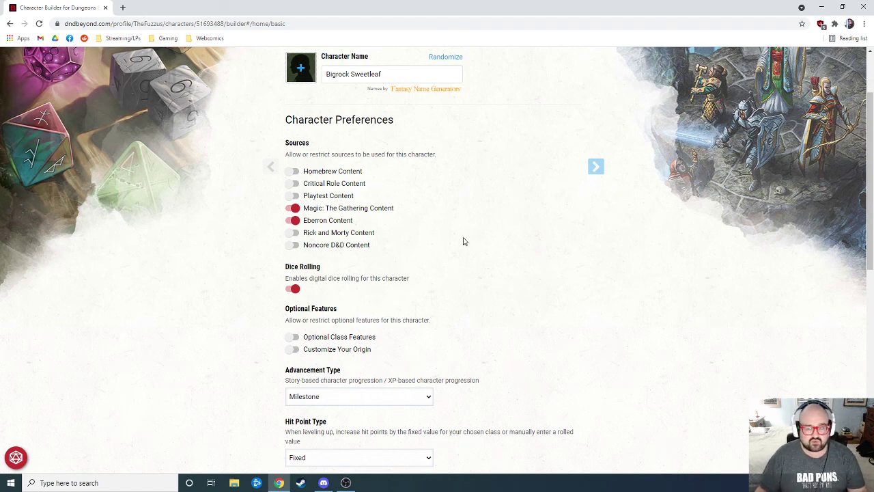
scroll(478, 244, down, 1)
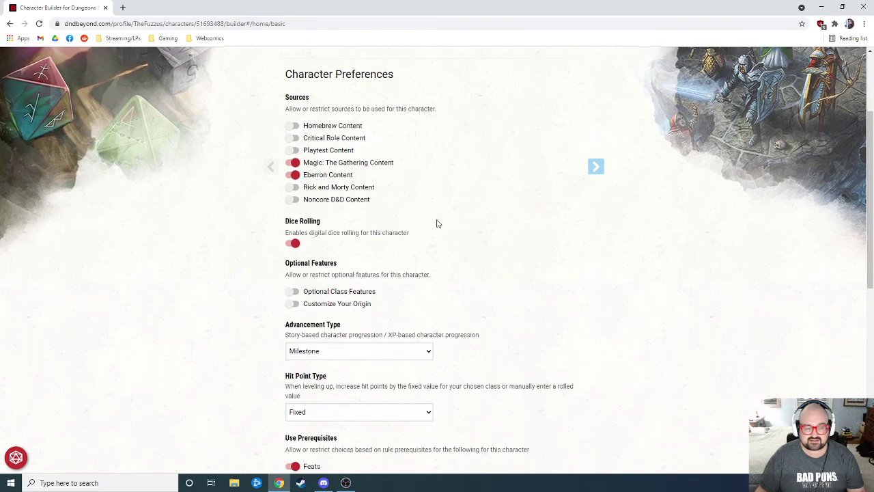
scroll(460, 213, up, 1)
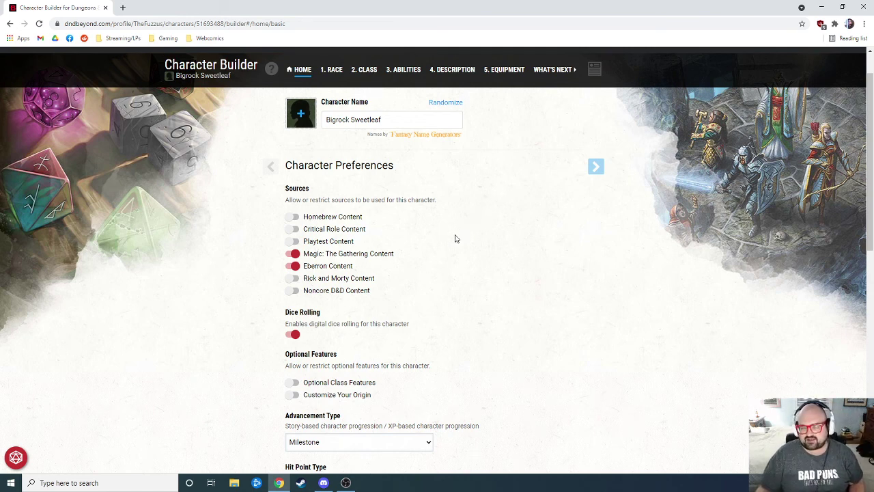
scroll(427, 252, down, 1)
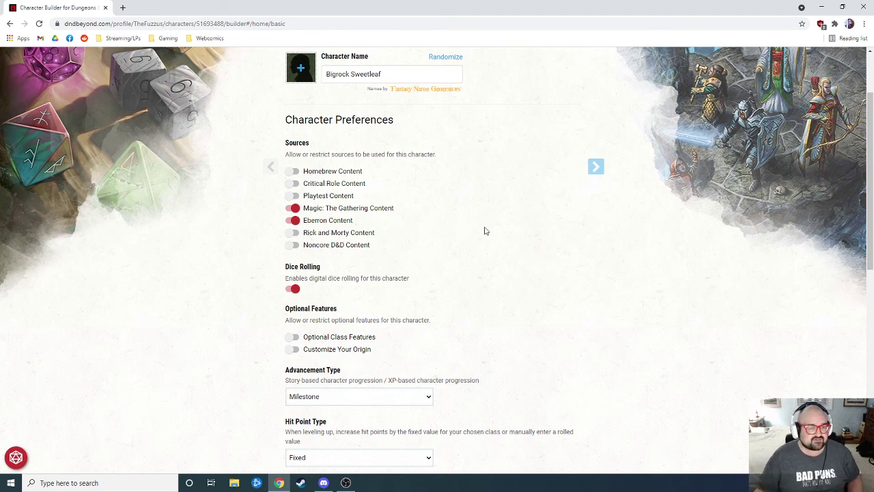
scroll(478, 262, down, 1)
scroll(474, 244, down, 1)
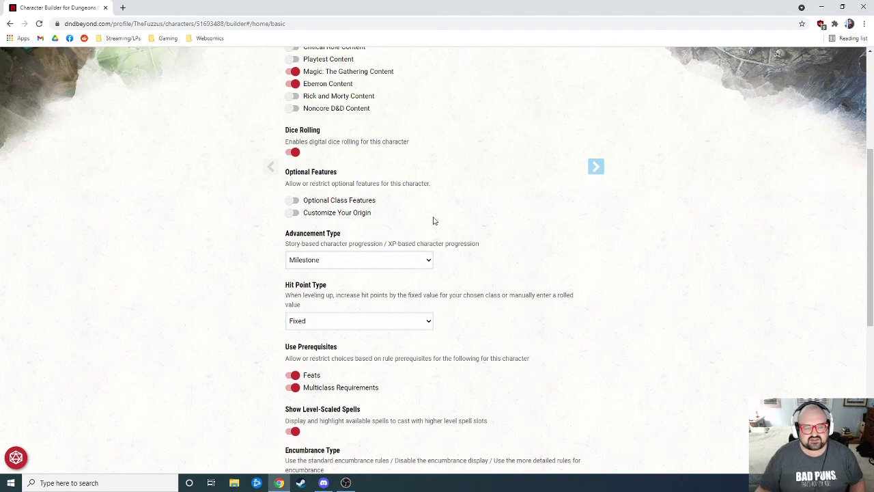
scroll(421, 211, down, 1)
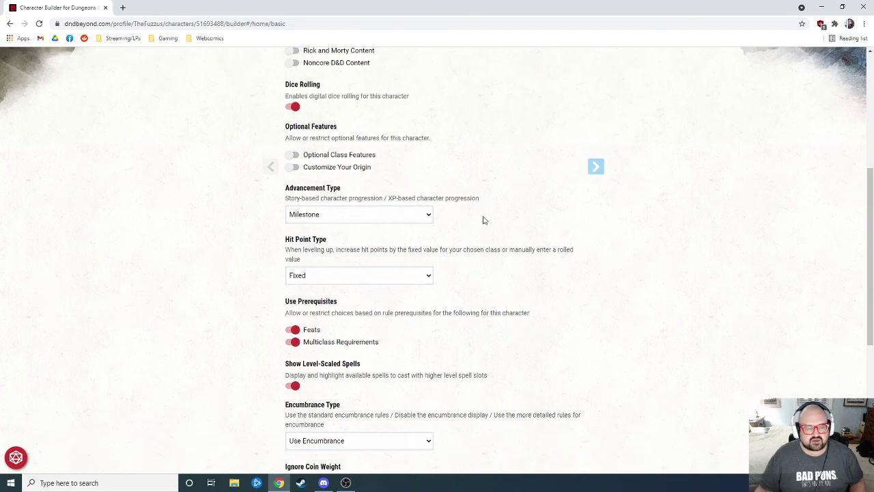
Step: Set the Hit Point Type to Manual and accept the change to manual entry
scroll(481, 221, down, 2)
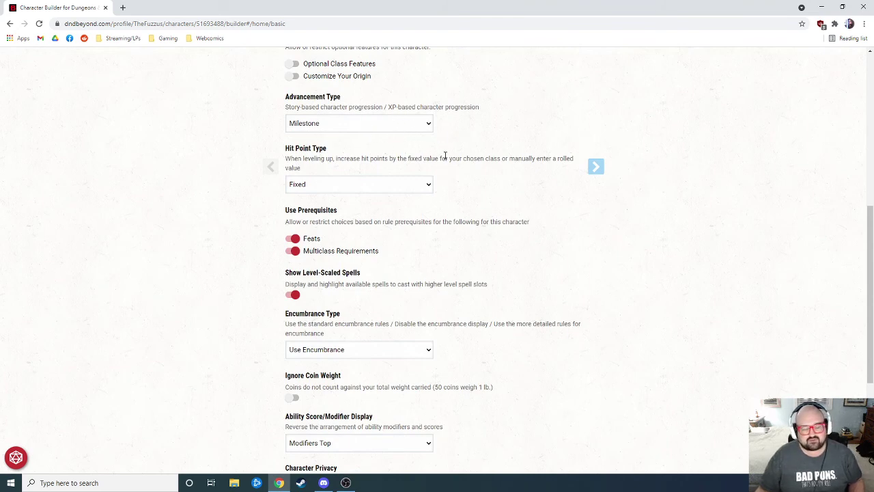
scroll(502, 194, down, 1)
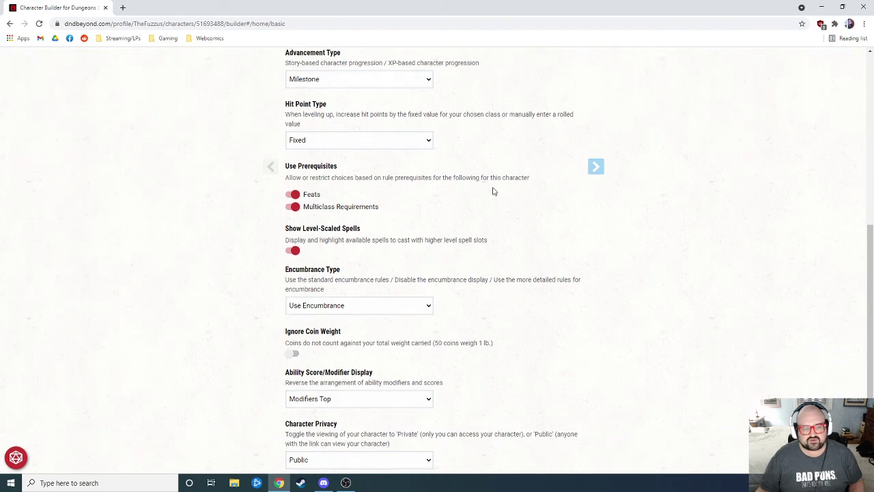
click(430, 138)
click(405, 161)
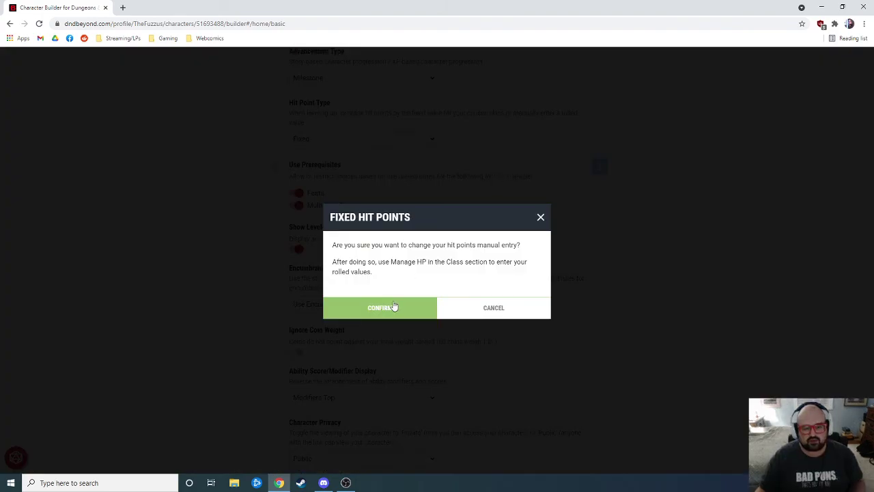
click(394, 308)
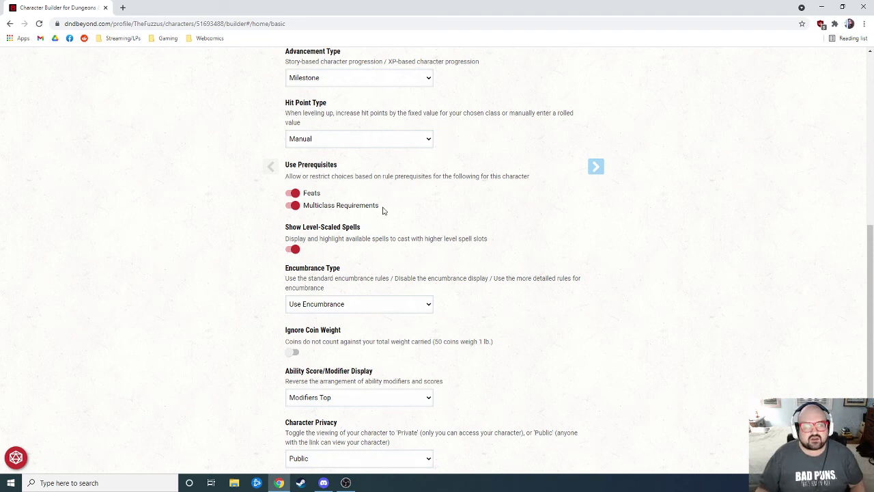
Step: Set the Ability Score/Modifier Display to Scores Top
scroll(389, 266, down, 1)
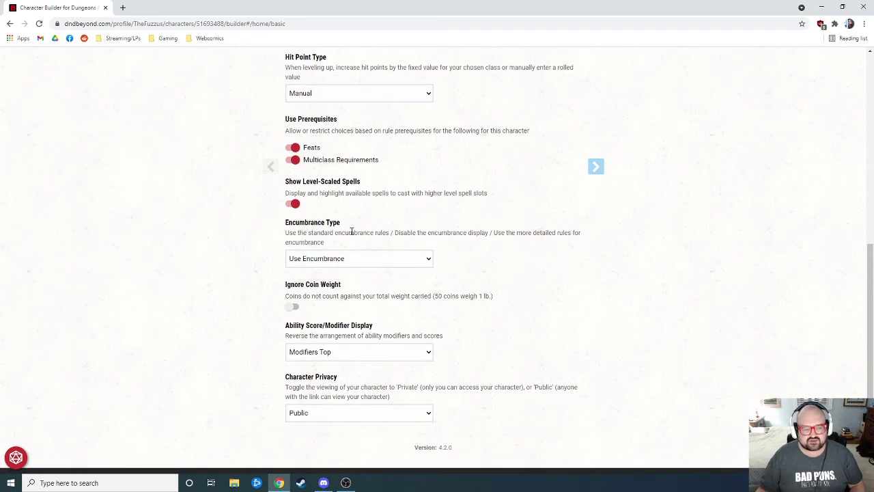
scroll(417, 267, down, 1)
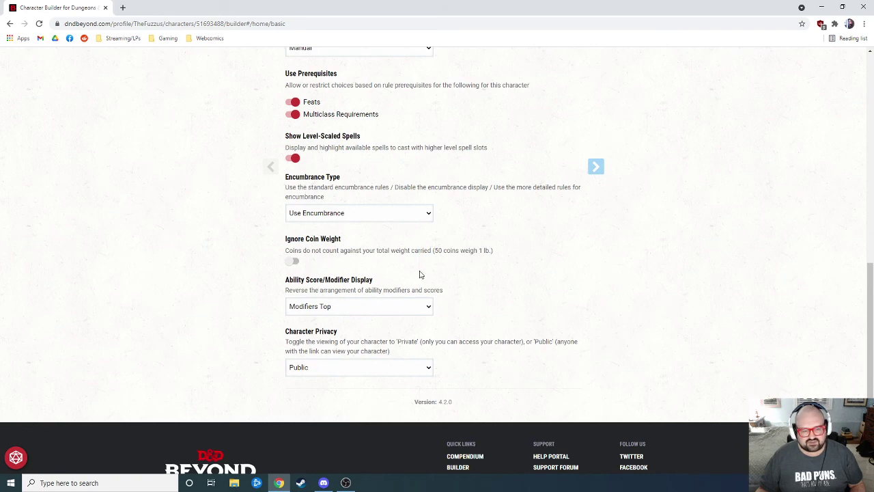
click(384, 309)
click(345, 330)
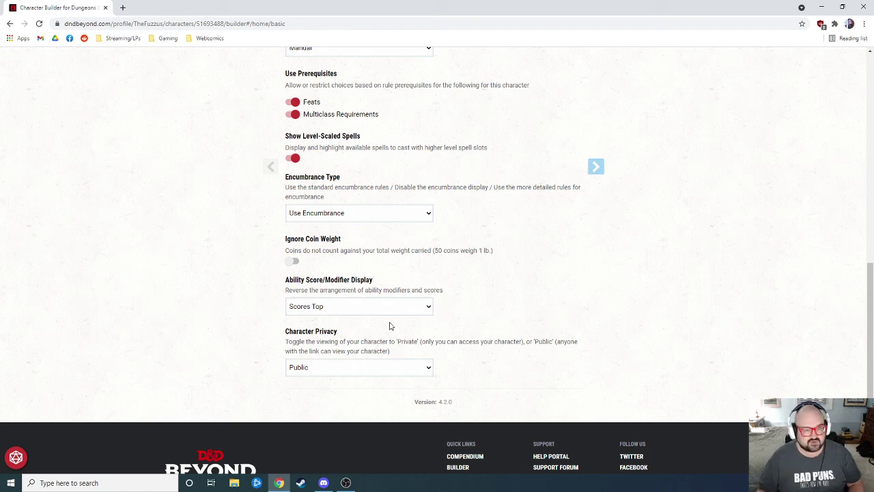
Step: Check over the character preferences and continue to the race selection
scroll(470, 283, down, 1)
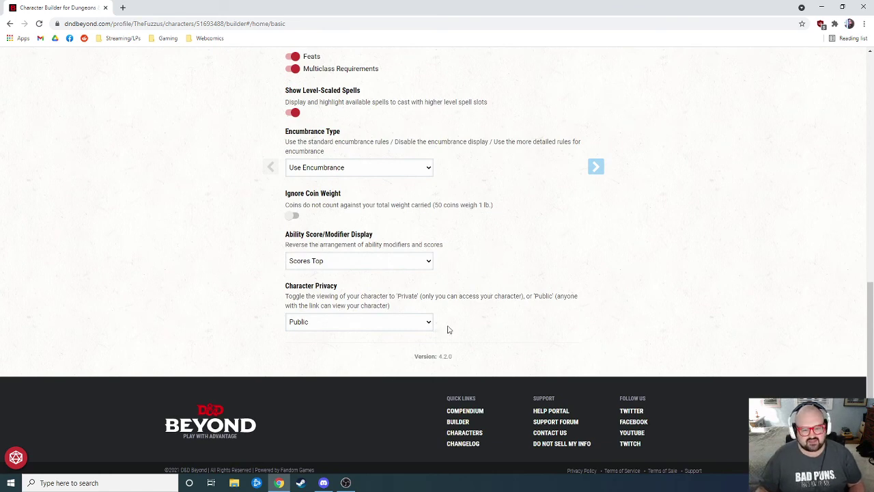
scroll(563, 256, up, 1)
scroll(564, 257, up, 3)
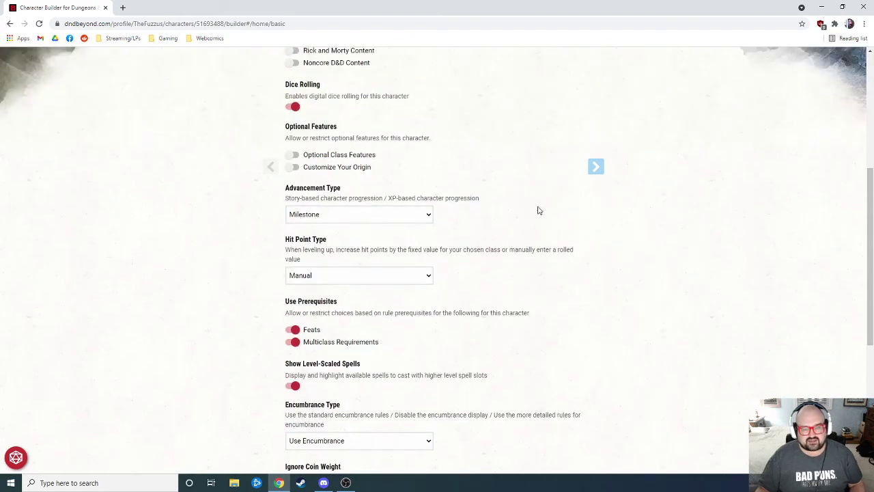
scroll(539, 211, up, 3)
scroll(539, 234, down, 3)
scroll(580, 203, down, 2)
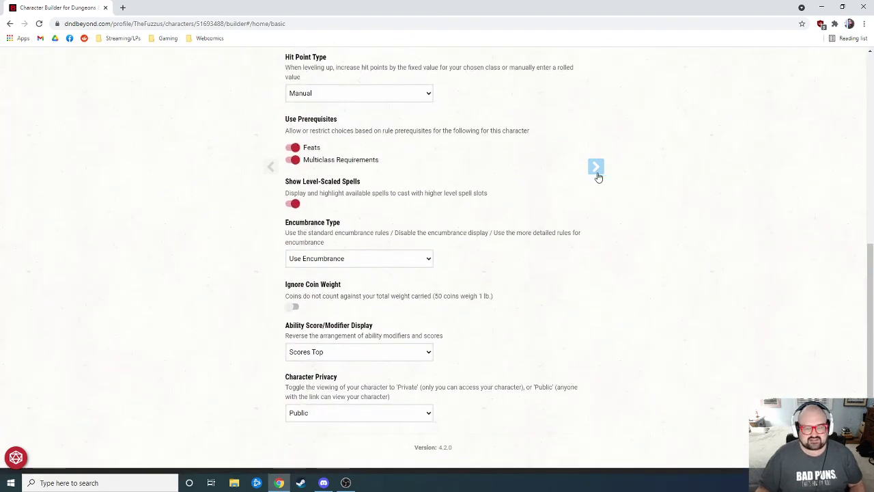
click(597, 167)
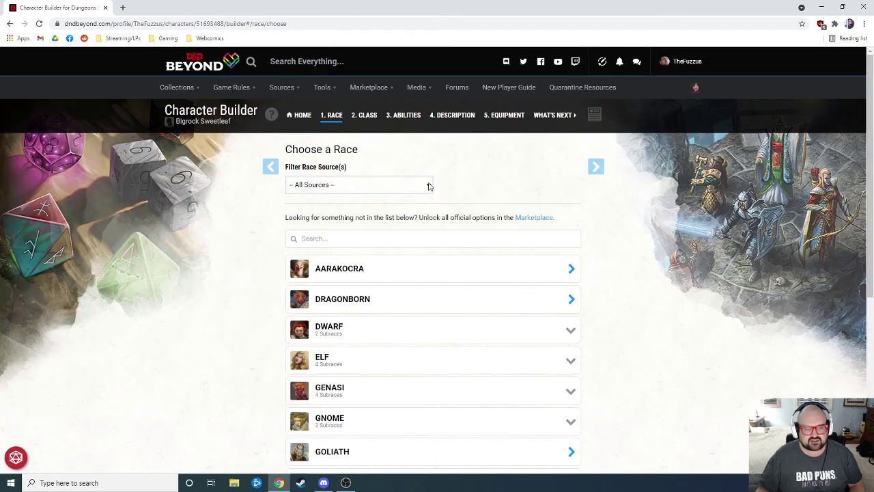
Step: Choose Goliath as the character's race after viewing its trait details
scroll(617, 254, down, 3)
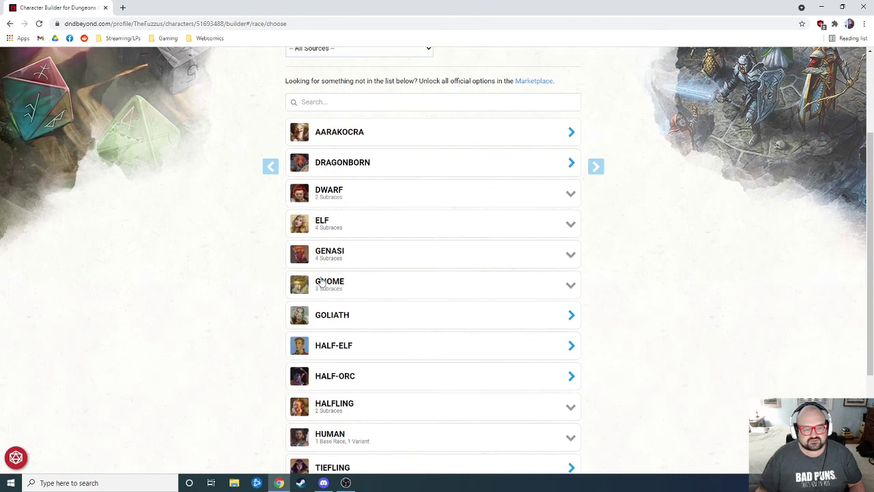
click(401, 315)
scroll(445, 250, down, 3)
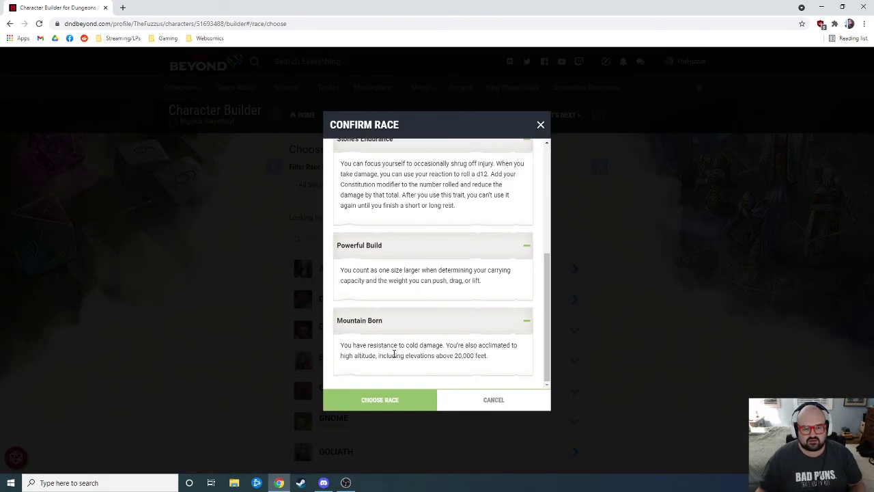
click(388, 396)
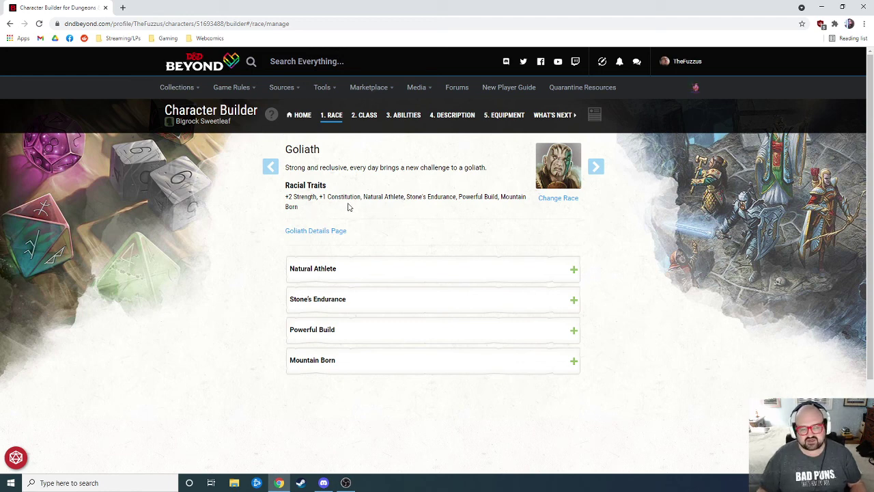
Step: Expand the Goliath traits Natural Athlete, Stone's Endurance and Powerful Build to read their descriptions
click(417, 269)
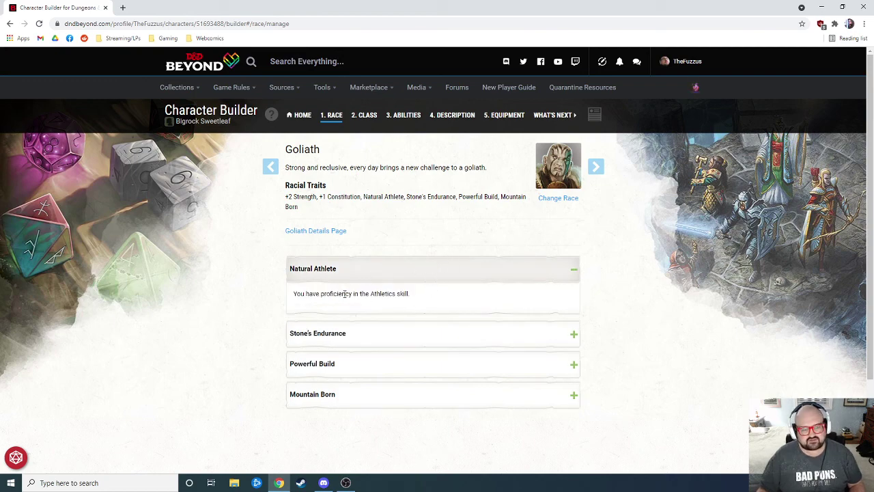
click(413, 341)
scroll(485, 323, down, 1)
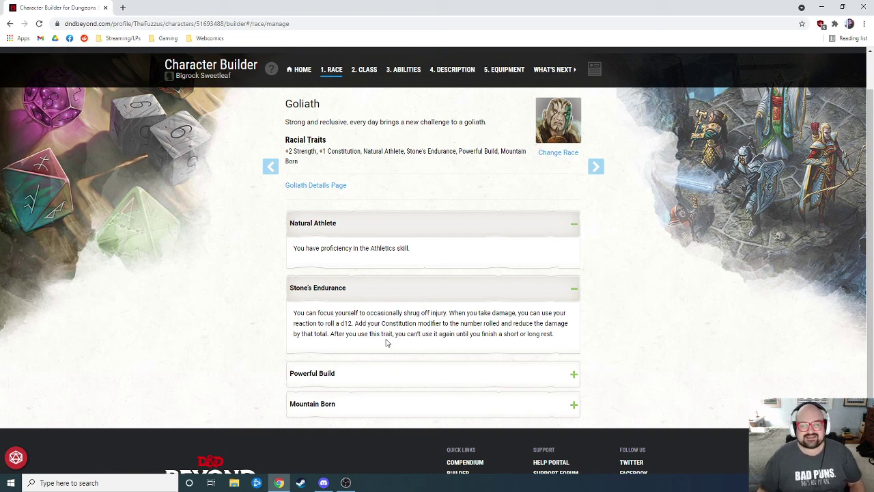
scroll(401, 347, down, 1)
click(346, 321)
scroll(401, 297, down, 1)
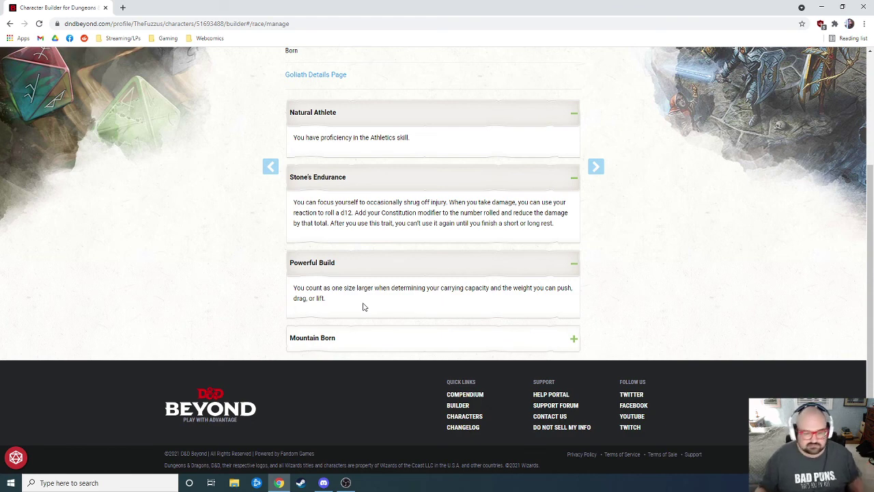
Step: Expand the Mountain Born trait, review the Goliath racial traits, and continue to the class selection
click(382, 336)
scroll(406, 308, down, 1)
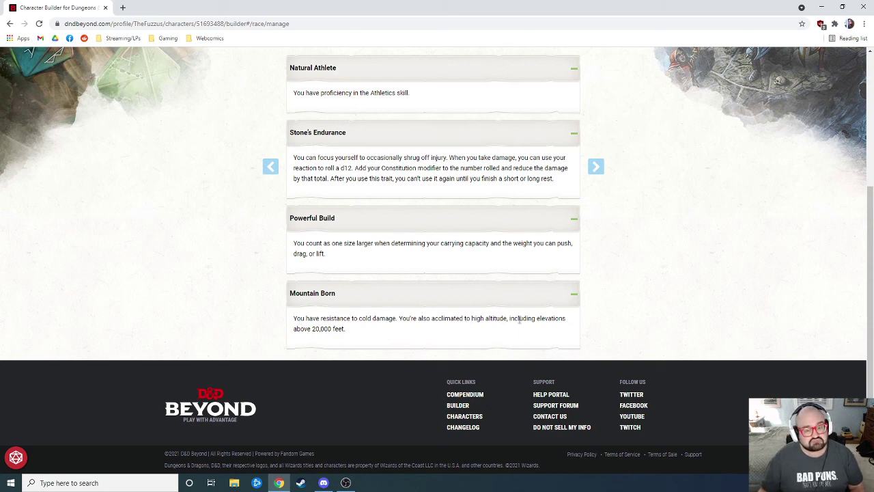
scroll(478, 321, up, 3)
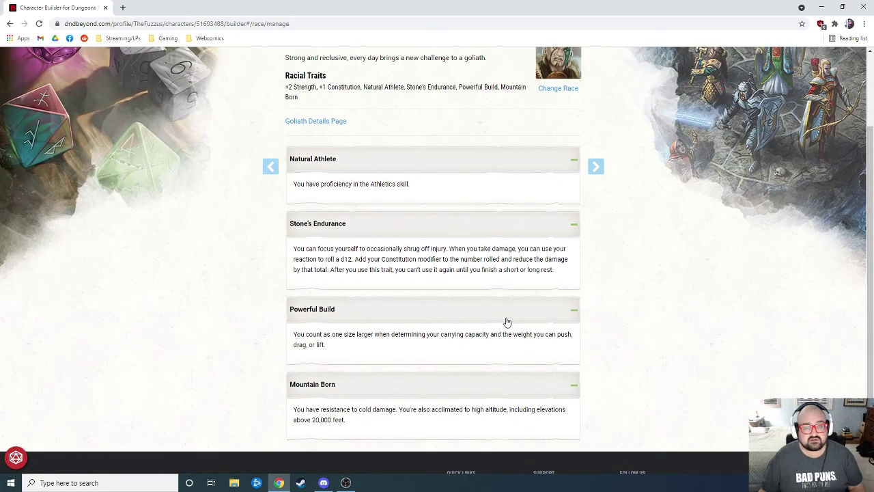
scroll(584, 245, down, 2)
scroll(599, 193, up, 2)
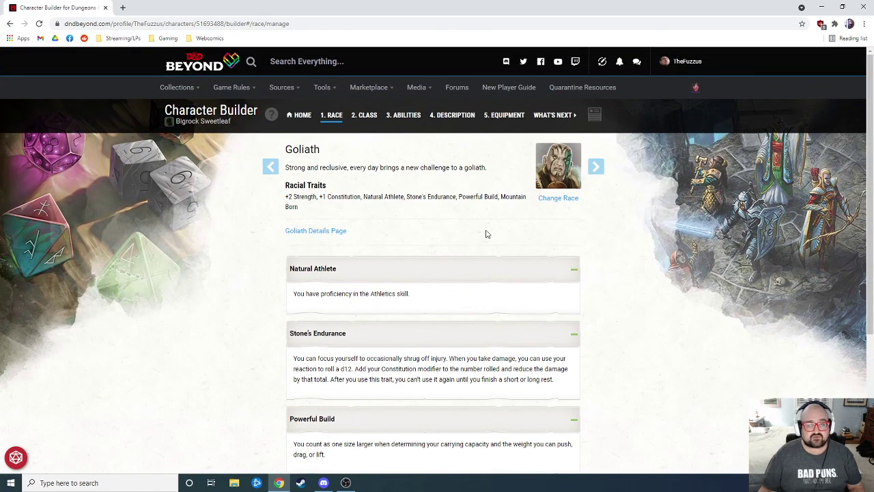
scroll(474, 230, down, 1)
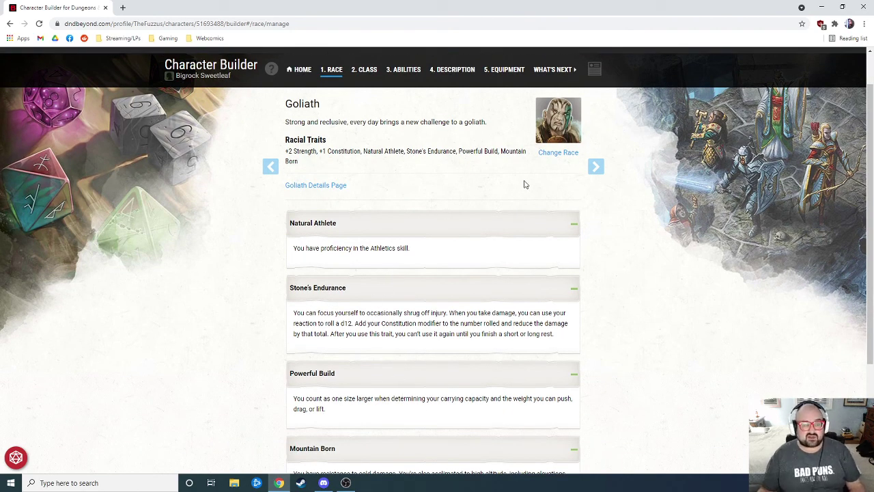
click(598, 168)
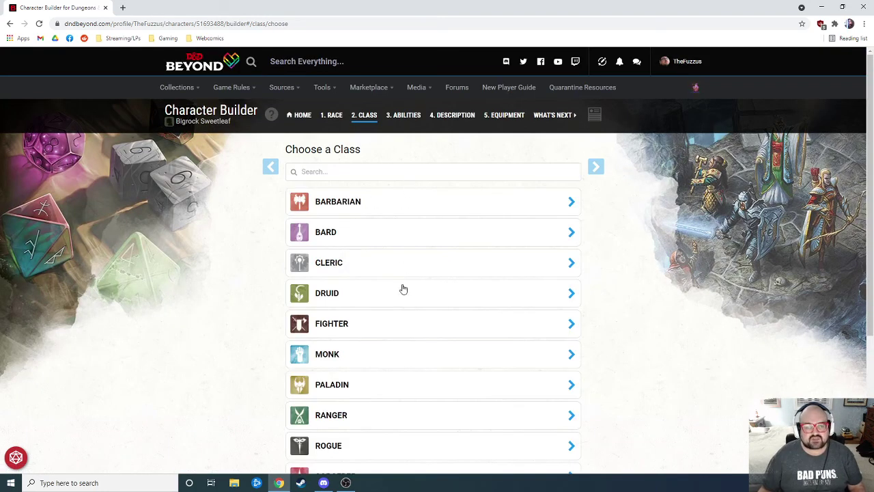
Step: Add Paladin as the character's class after viewing its features, and set the class level to 5
scroll(401, 358, down, 1)
scroll(386, 352, down, 1)
click(372, 345)
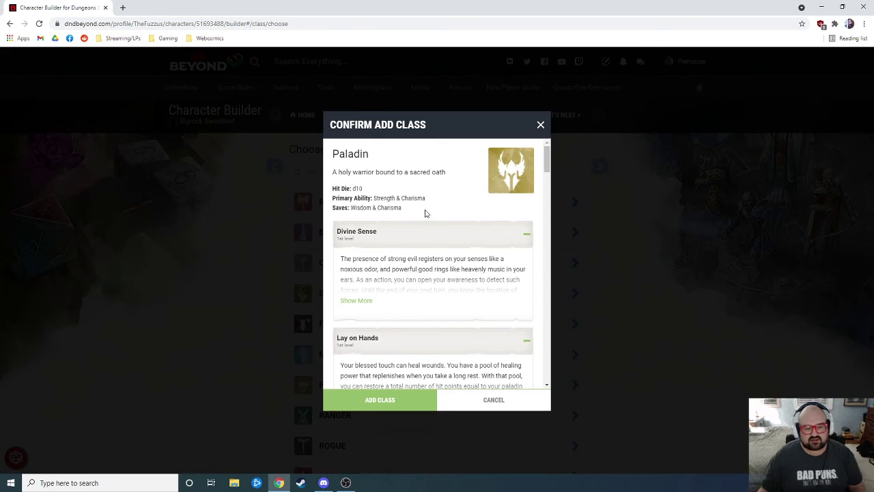
scroll(407, 246, down, 8)
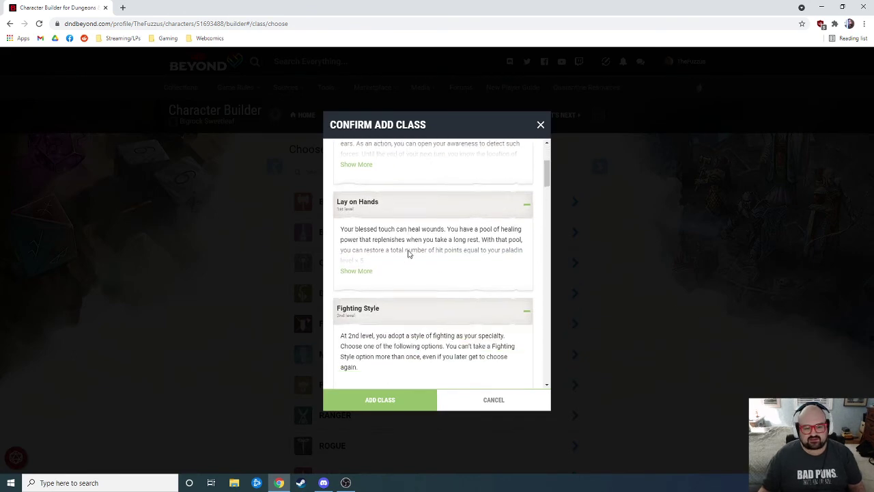
scroll(417, 256, up, 8)
scroll(420, 258, up, 2)
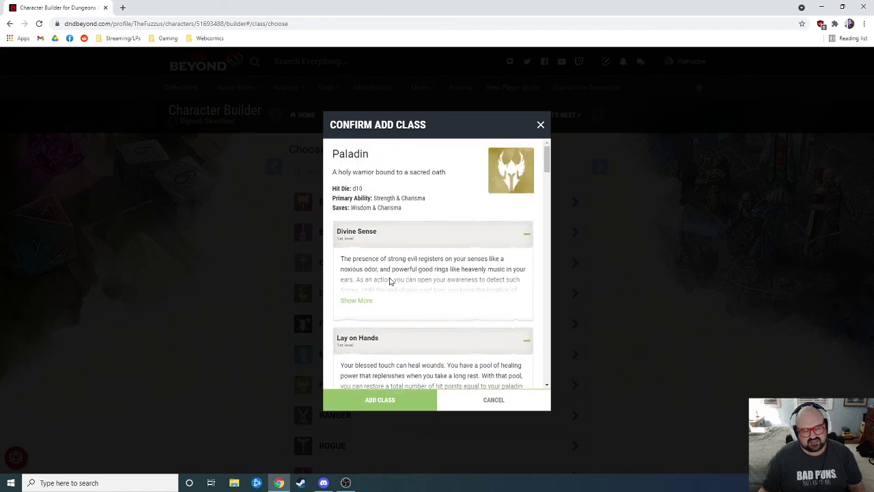
click(381, 403)
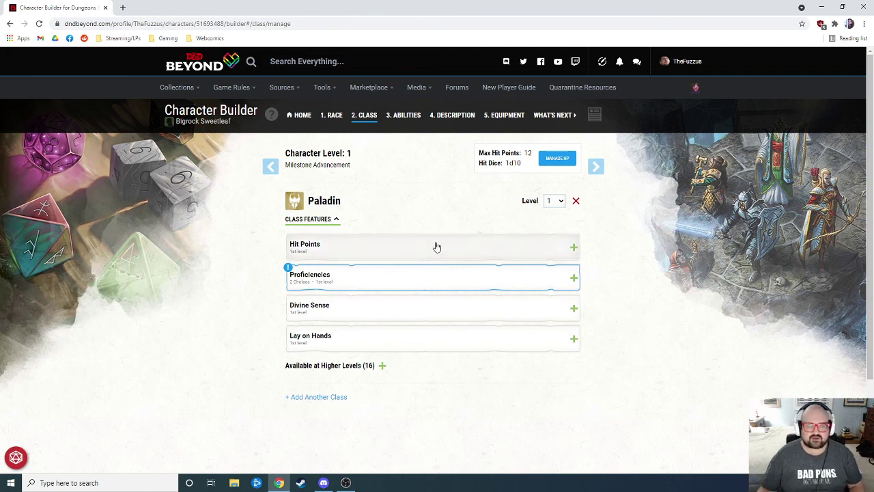
click(560, 203)
click(551, 247)
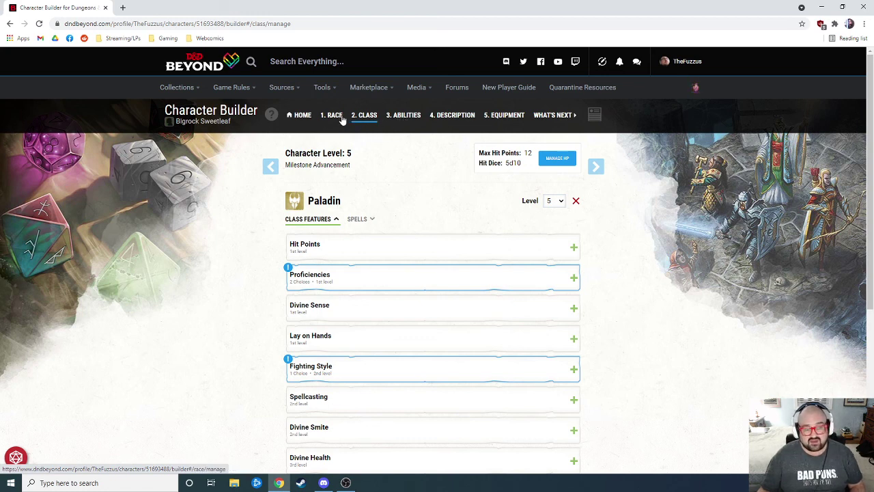
Step: Go to the ability scores and choose Manual/Rolled as the generation method
click(404, 118)
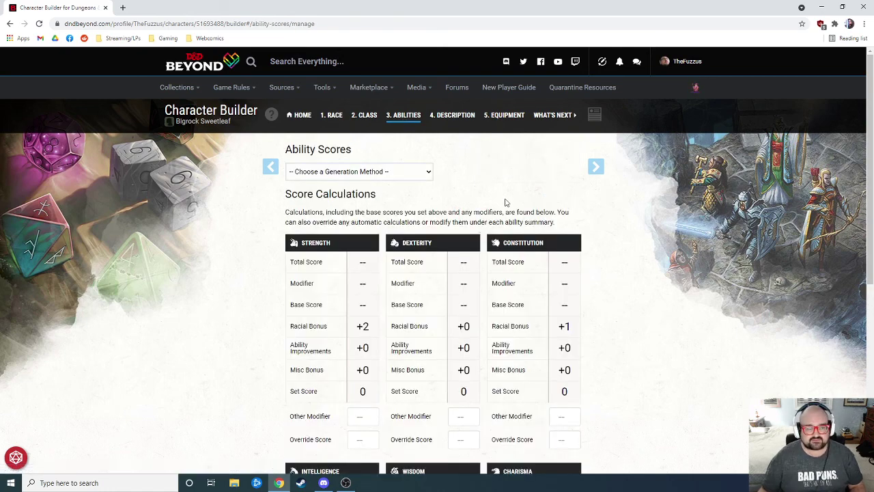
click(420, 172)
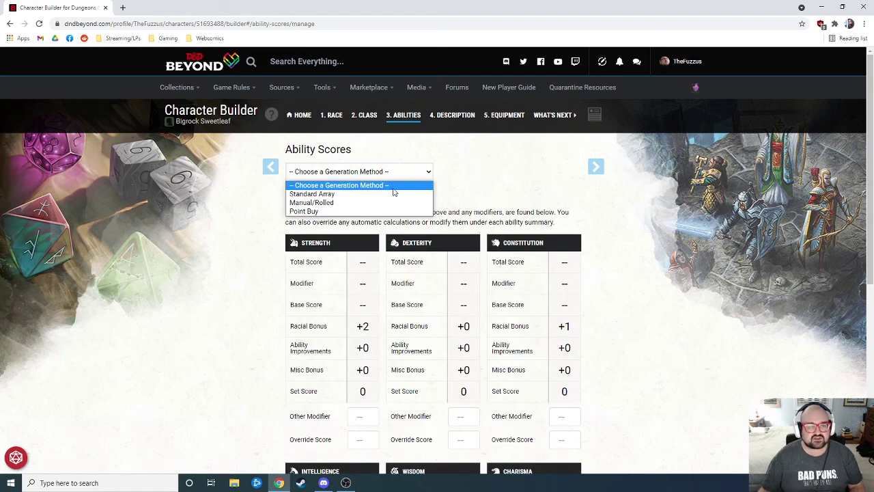
click(332, 203)
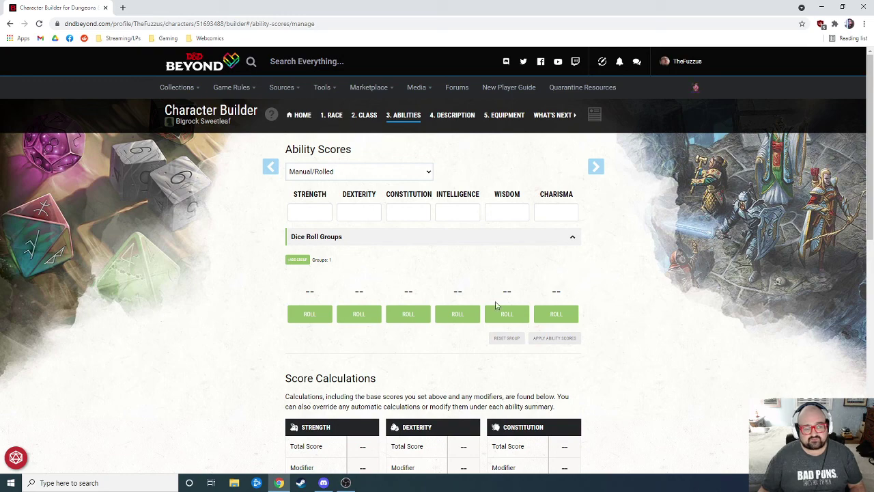
Step: Roll the dice for all six scores in the dice roll group
click(308, 314)
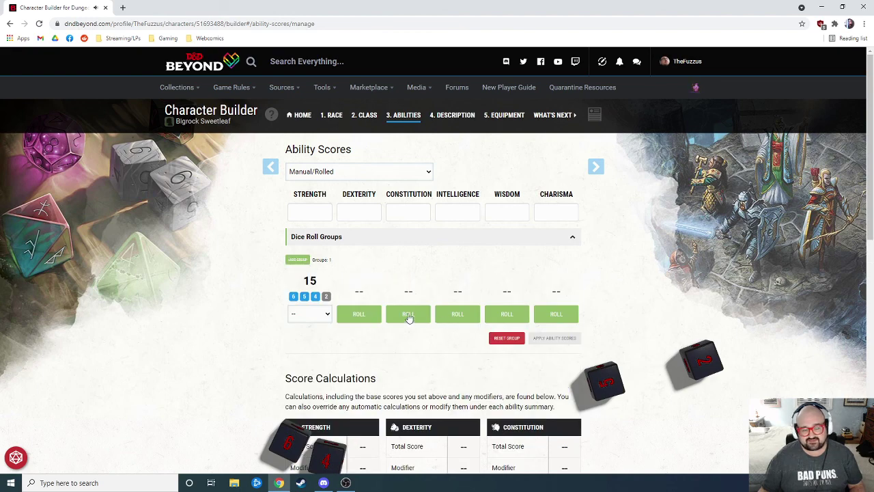
click(365, 317)
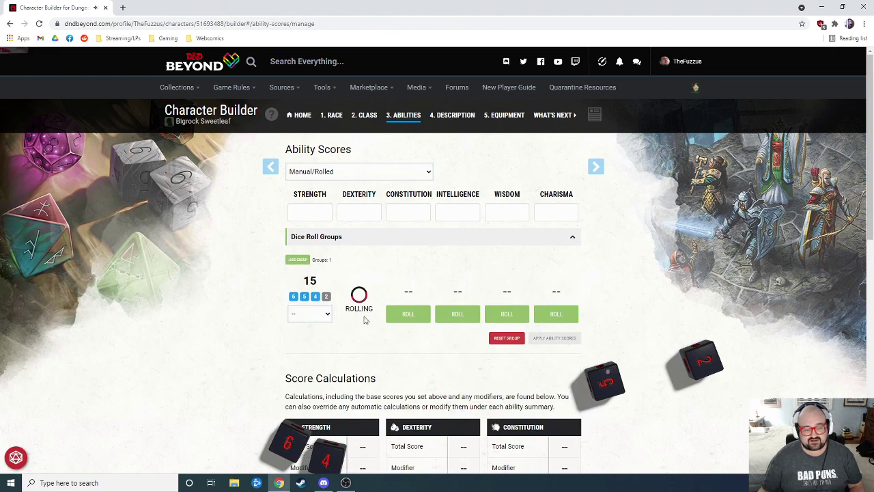
click(414, 317)
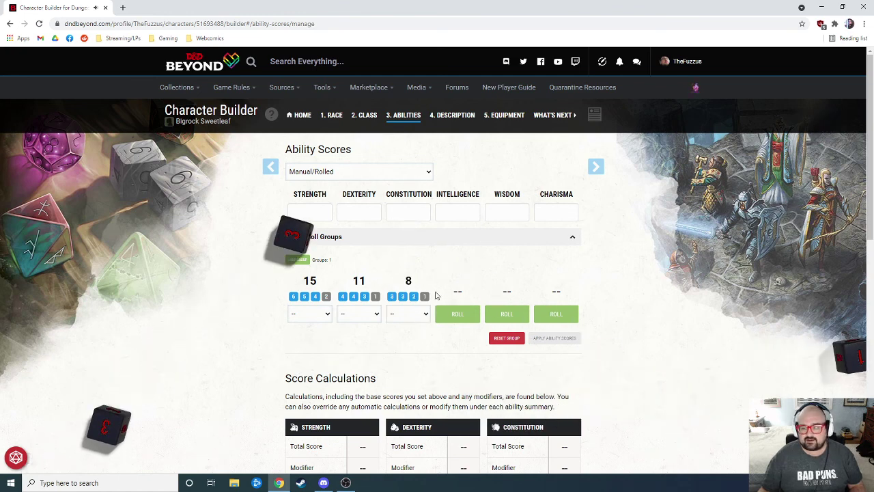
click(457, 315)
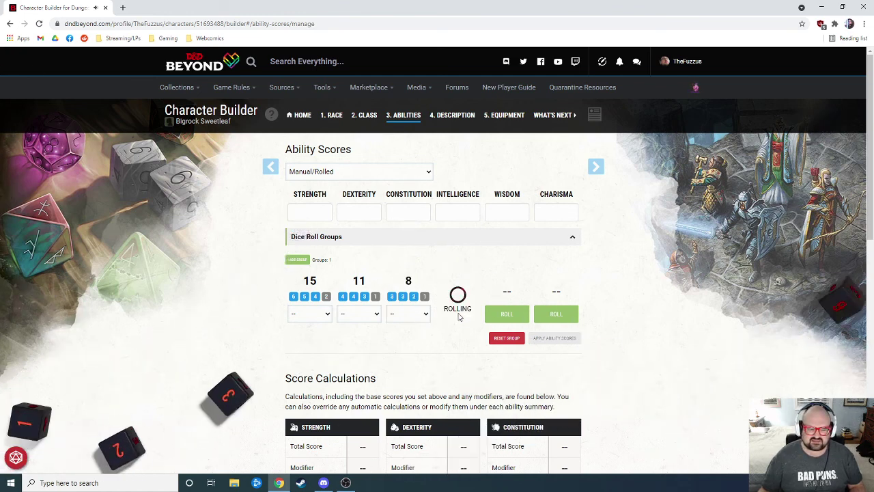
click(507, 317)
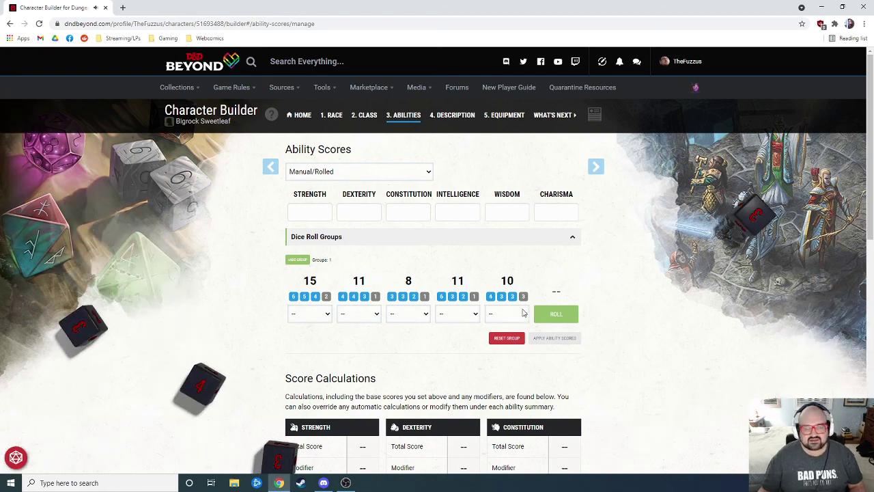
click(551, 313)
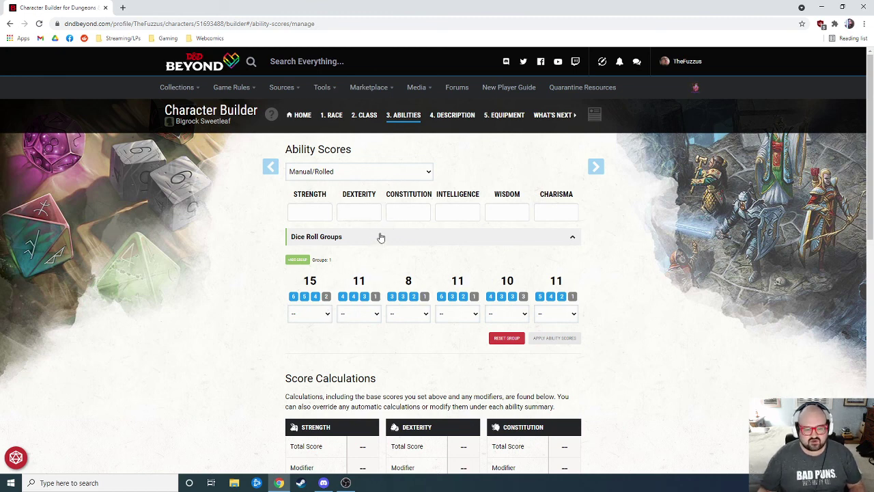
Step: Assign the 15 roll to STR, the 8 to WIS, the first 11 to CON and the last 11 to CHA
click(324, 315)
click(299, 336)
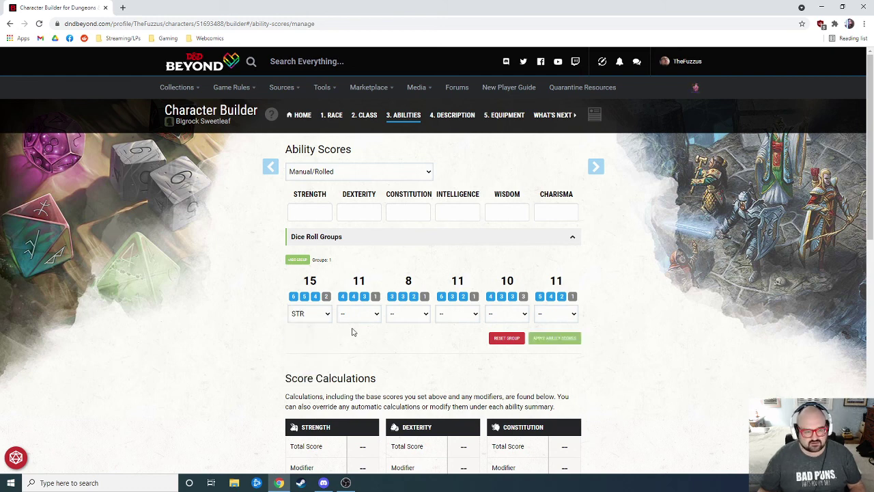
click(430, 316)
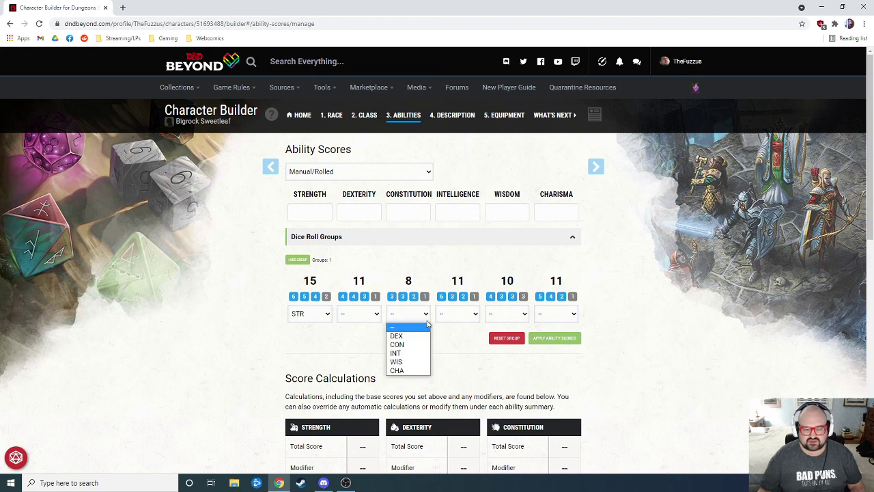
click(418, 362)
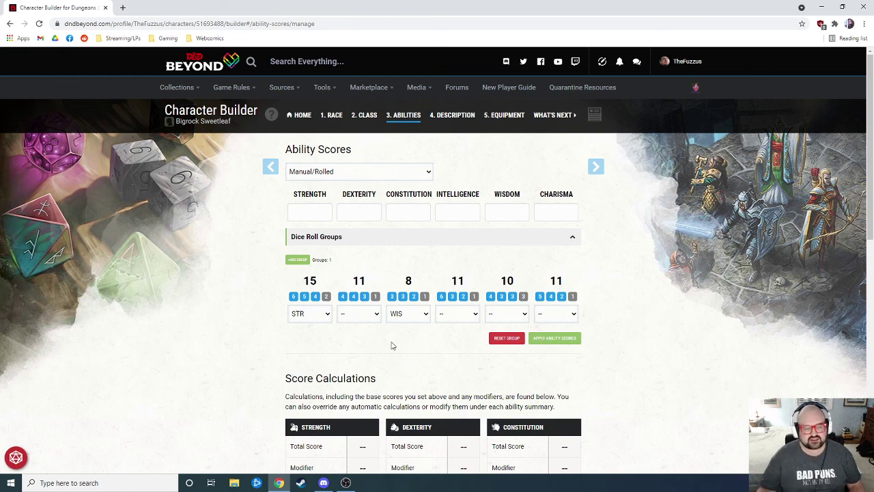
click(376, 313)
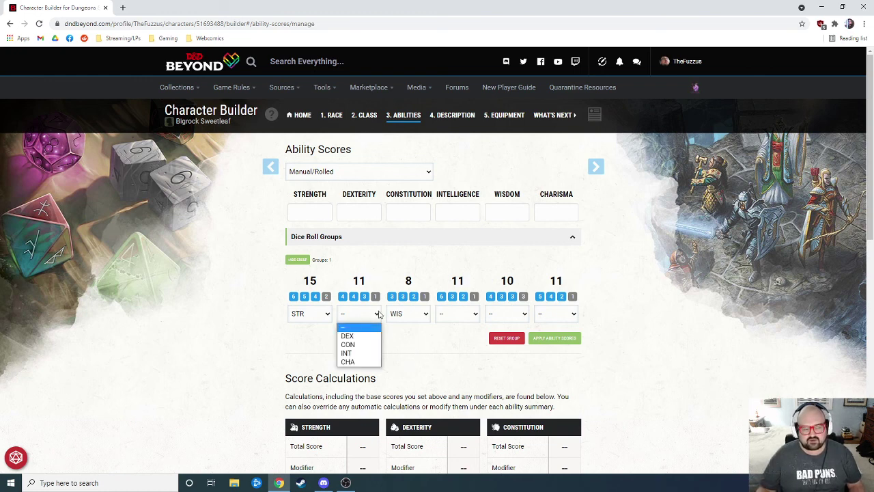
click(363, 346)
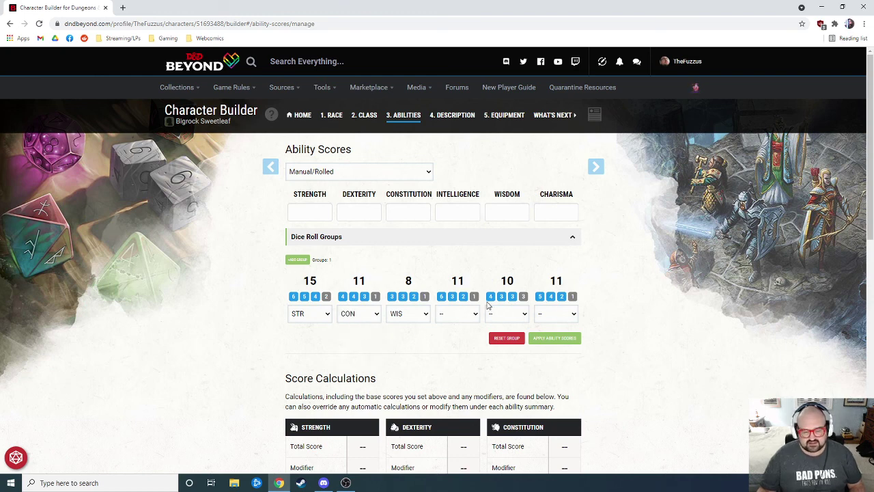
click(573, 317)
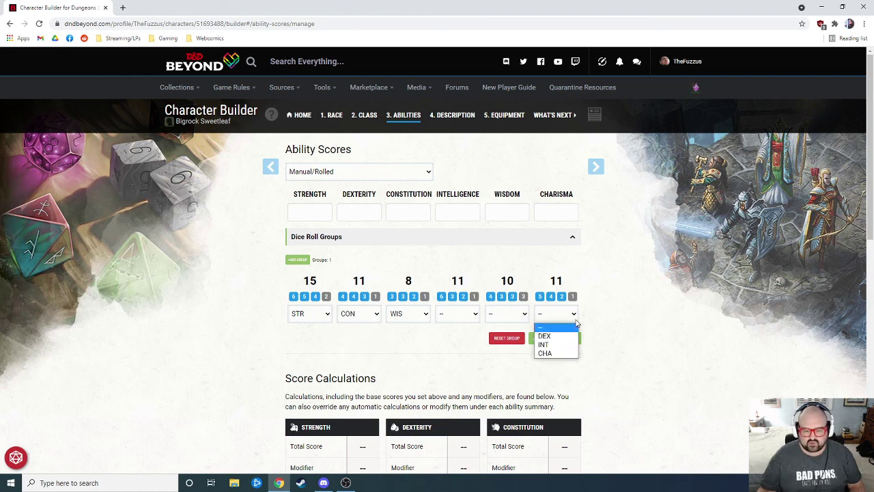
click(563, 354)
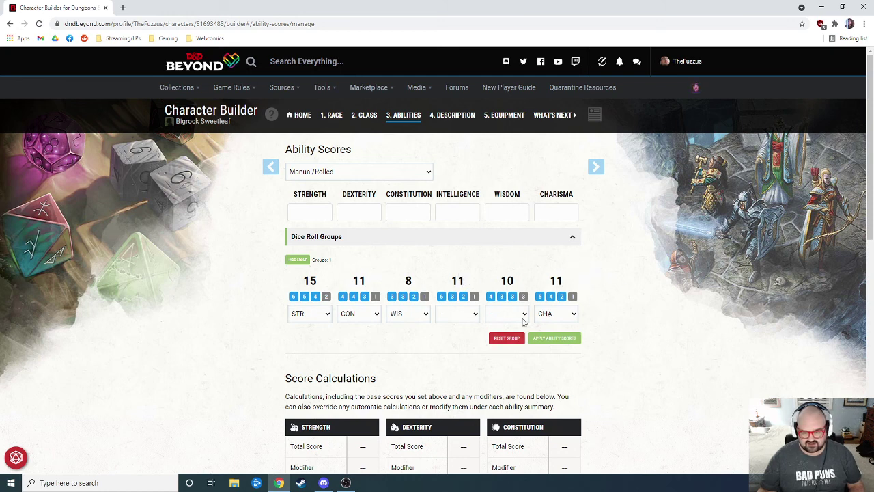
click(522, 320)
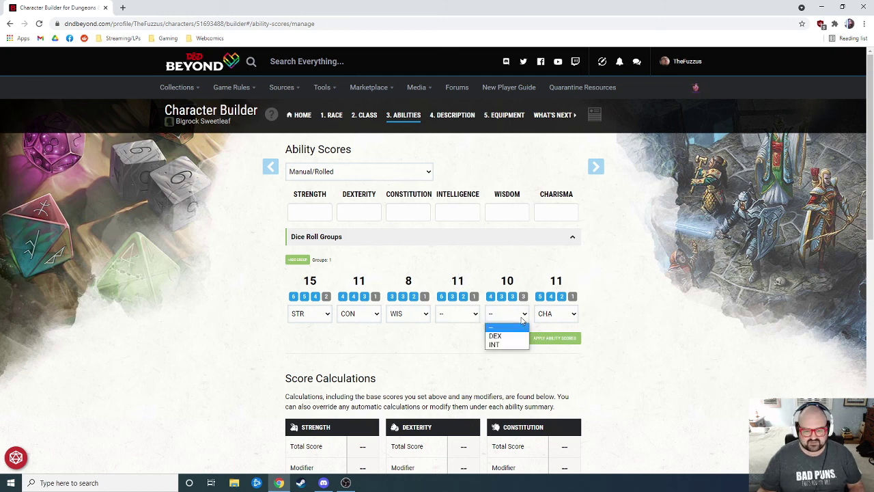
click(522, 320)
click(523, 315)
click(517, 333)
click(476, 318)
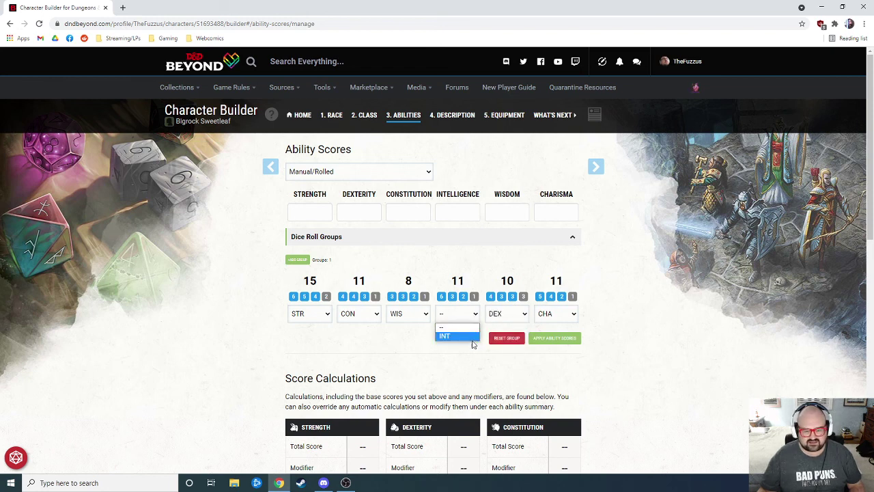
click(480, 314)
click(480, 314)
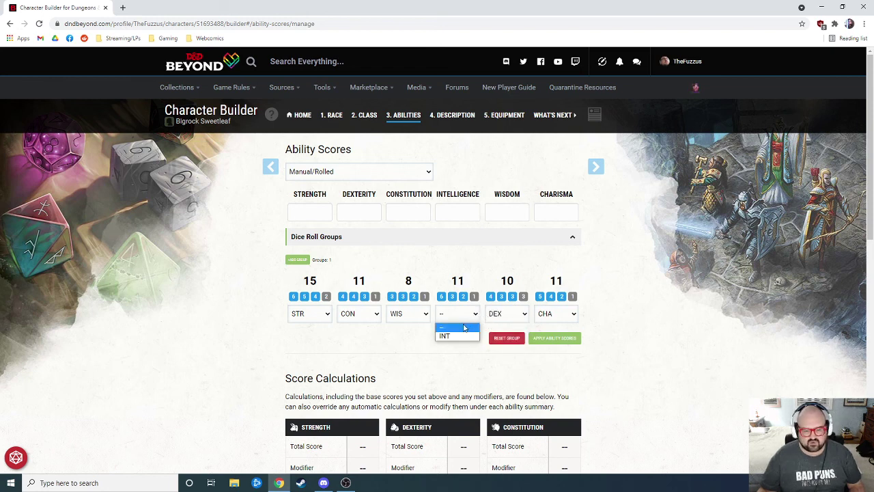
click(520, 315)
click(505, 327)
Step: Assign the remaining 11 roll to DEX and the 10 roll to INT
click(475, 314)
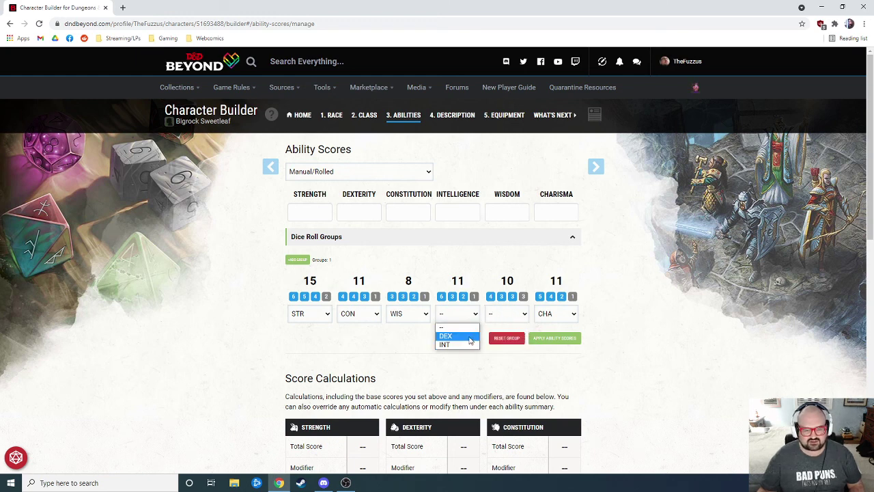
click(470, 336)
click(506, 314)
click(510, 334)
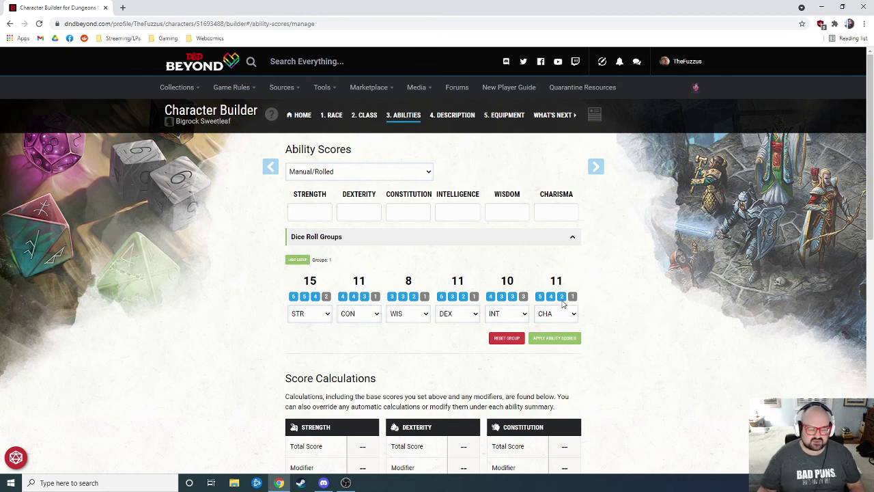
Step: Apply the assigned rolls as the ability scores and review the Score Calculations
scroll(593, 284, down, 1)
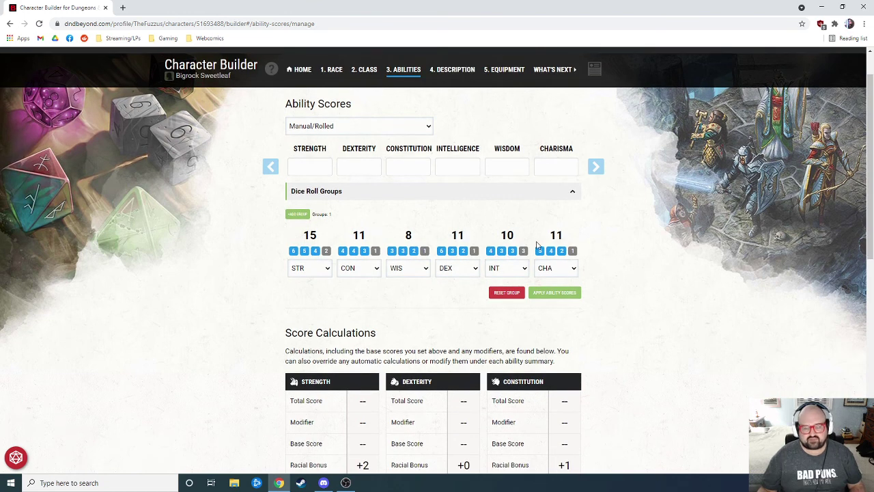
click(550, 298)
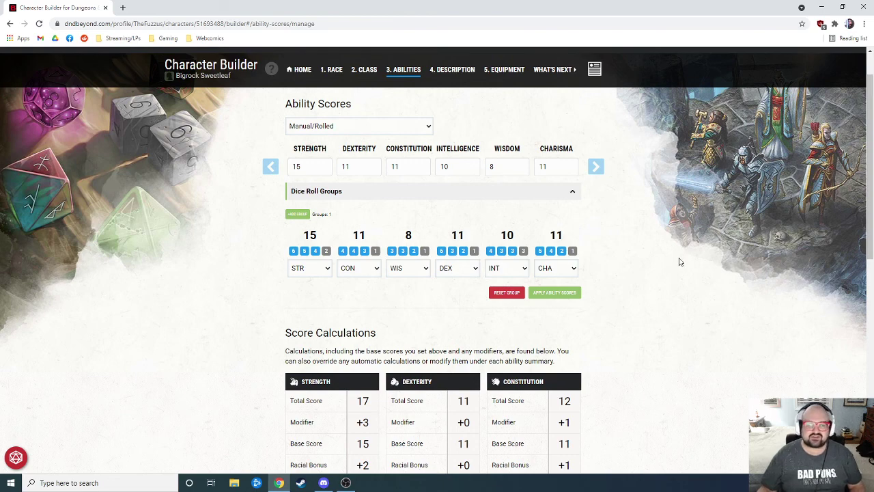
scroll(679, 262, down, 1)
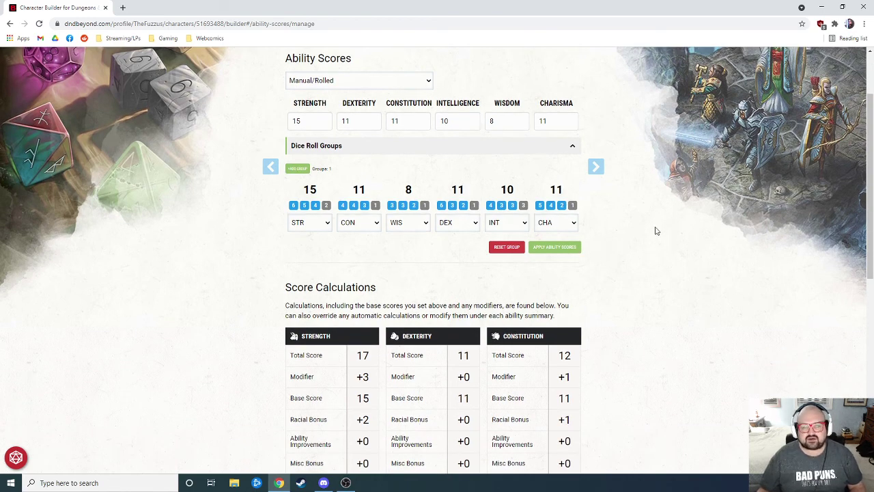
scroll(634, 276, down, 2)
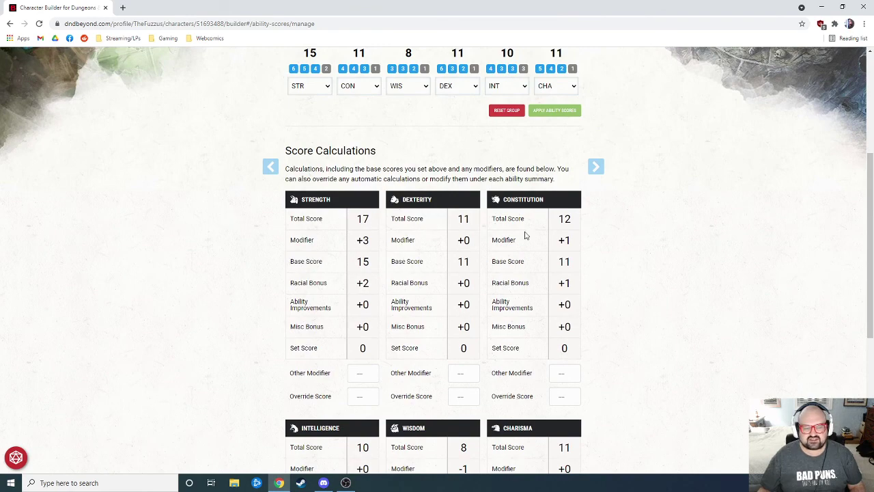
Step: Review the Score Calculations for all six abilities and compare them with the base scores and rolled dice
scroll(528, 276, down, 2)
scroll(527, 276, down, 1)
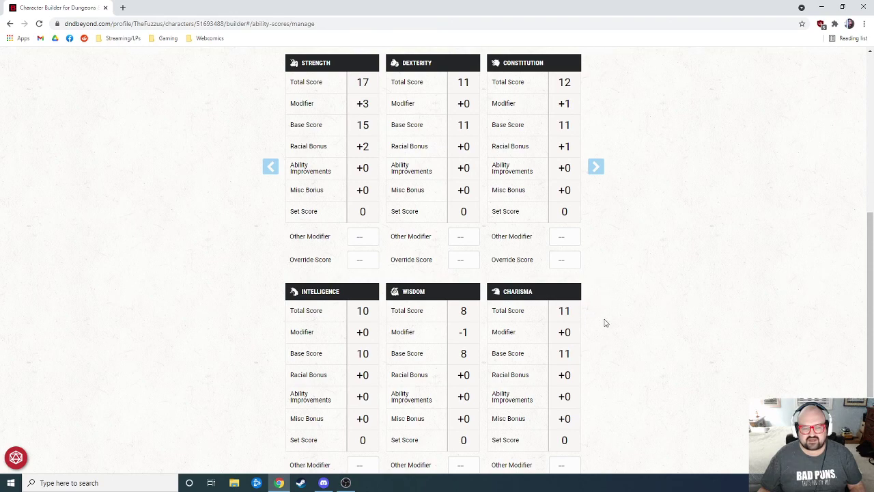
scroll(601, 318, down, 2)
scroll(597, 307, up, 3)
scroll(594, 310, up, 1)
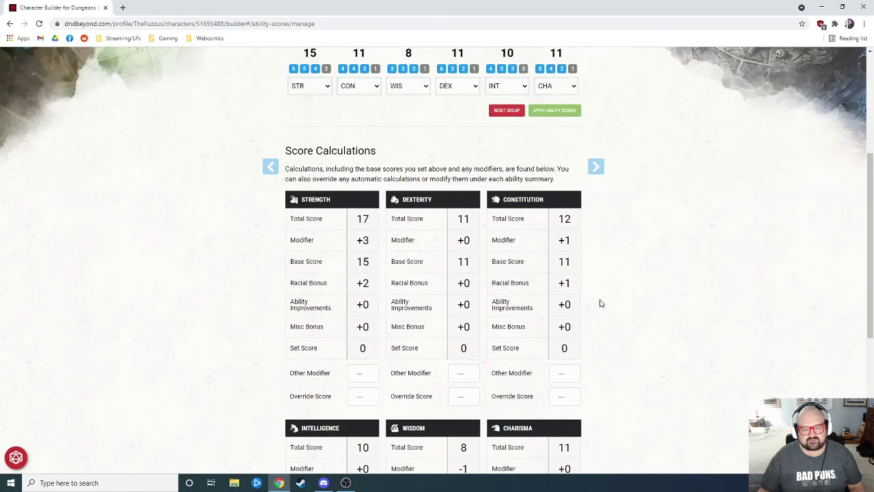
scroll(598, 321, down, 3)
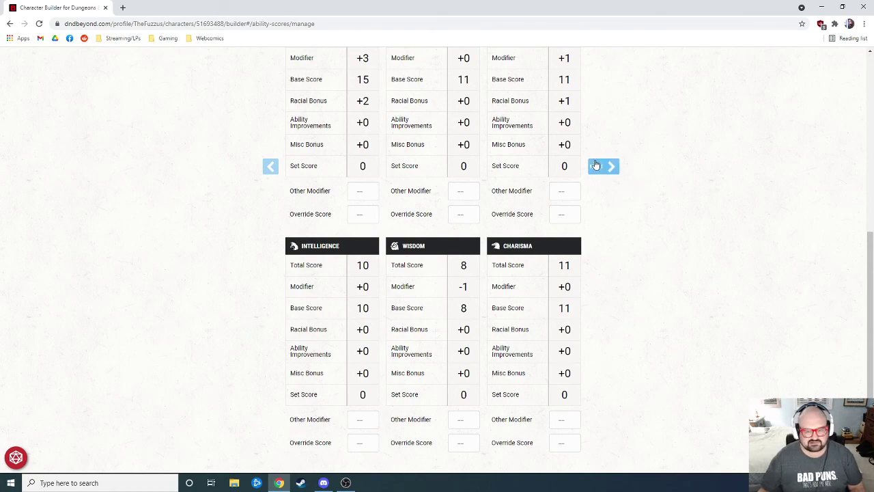
scroll(594, 246, up, 5)
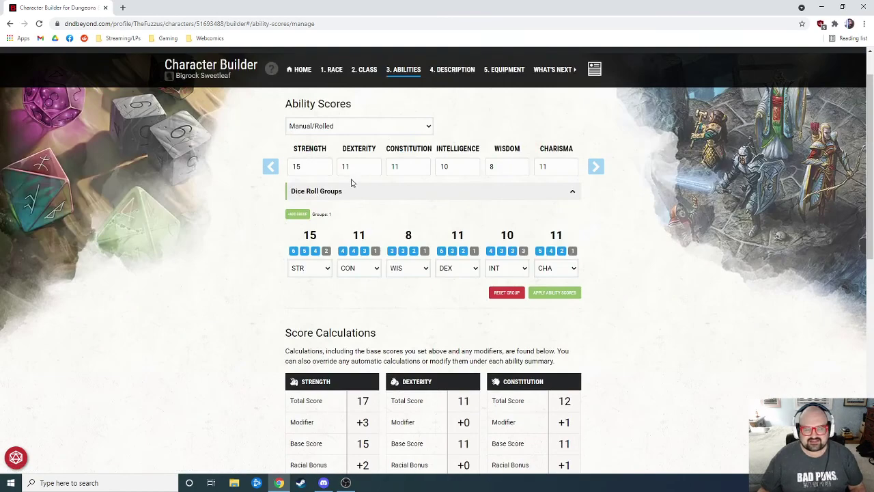
scroll(445, 156, up, 1)
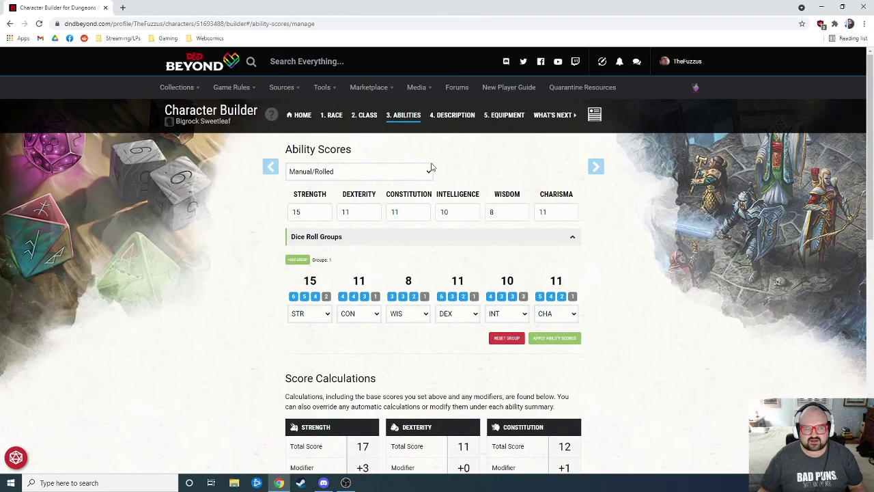
Step: Choose Persuasion and Insight as the two Paladin skills in the class's Proficiencies feature
click(367, 116)
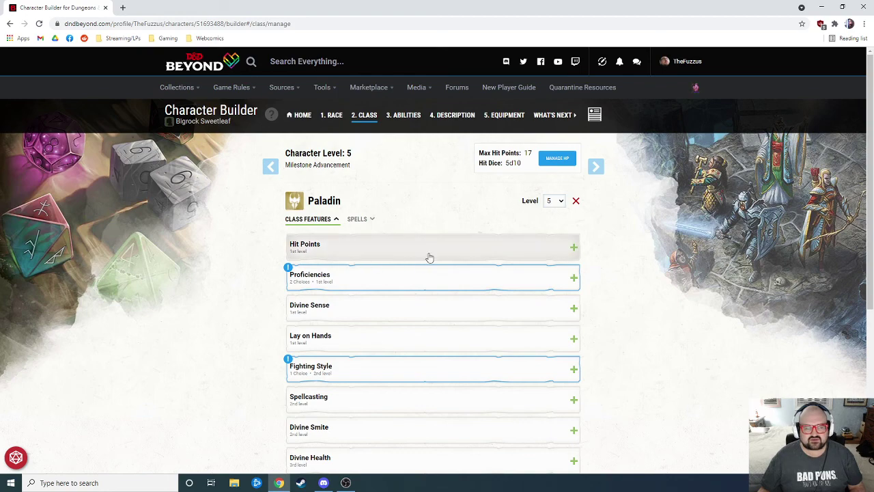
scroll(605, 236, down, 1)
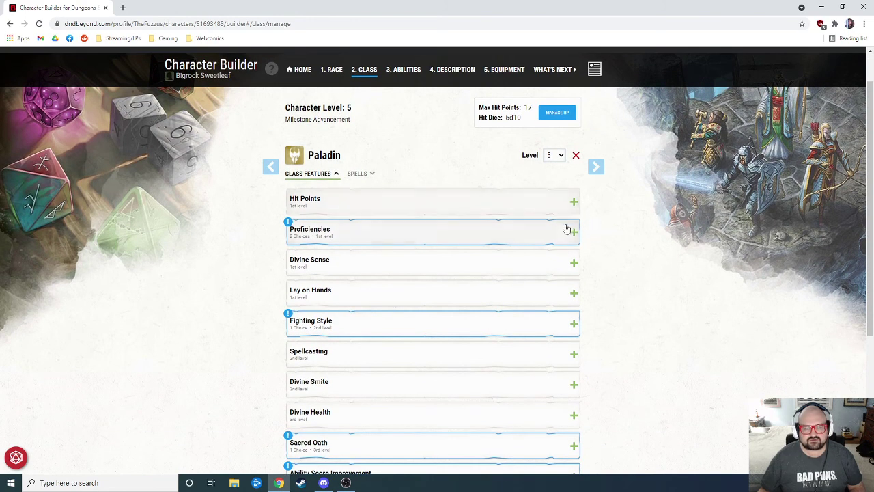
click(567, 231)
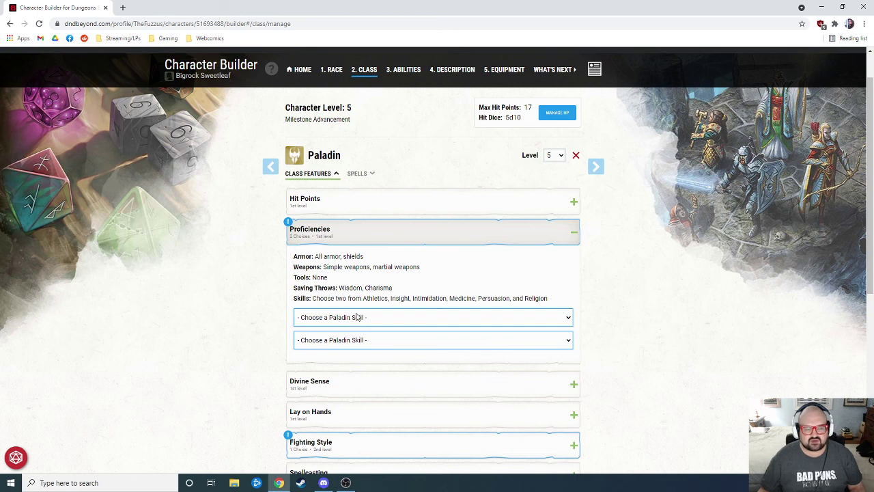
click(381, 318)
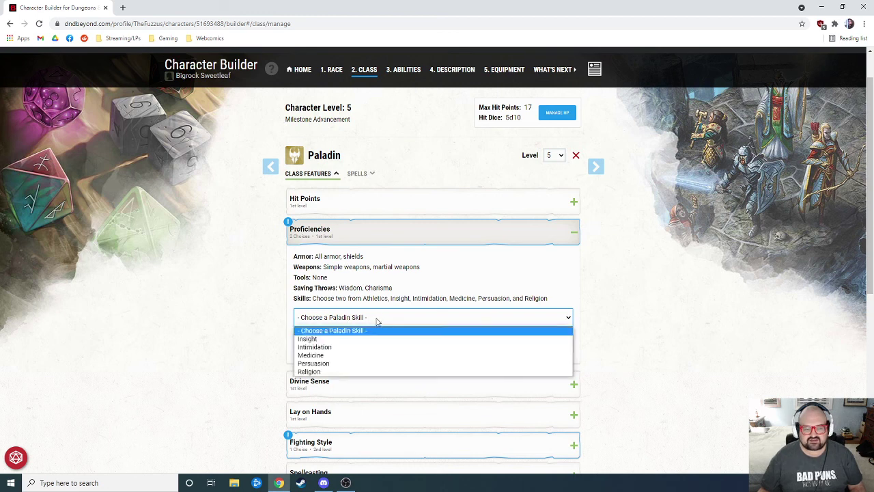
click(332, 364)
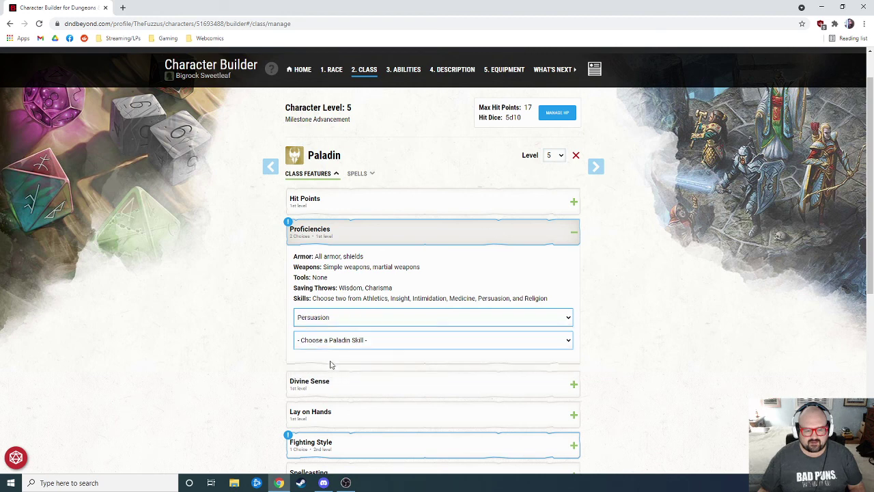
click(331, 342)
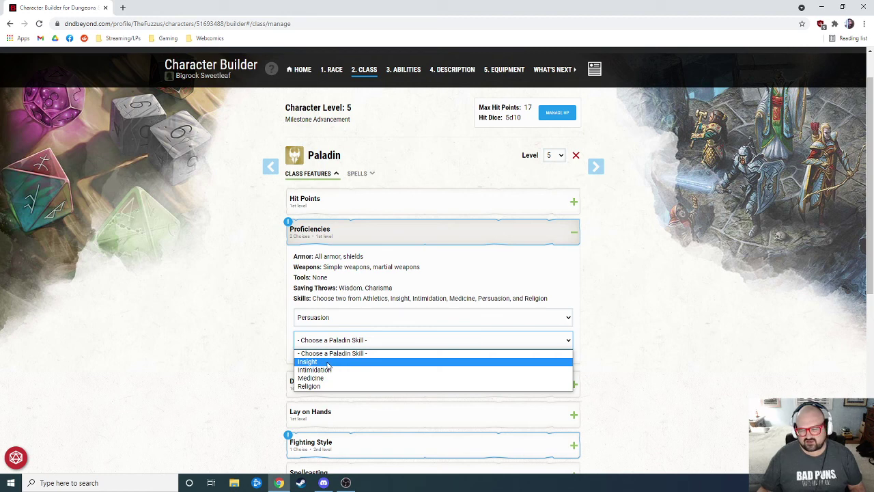
click(327, 362)
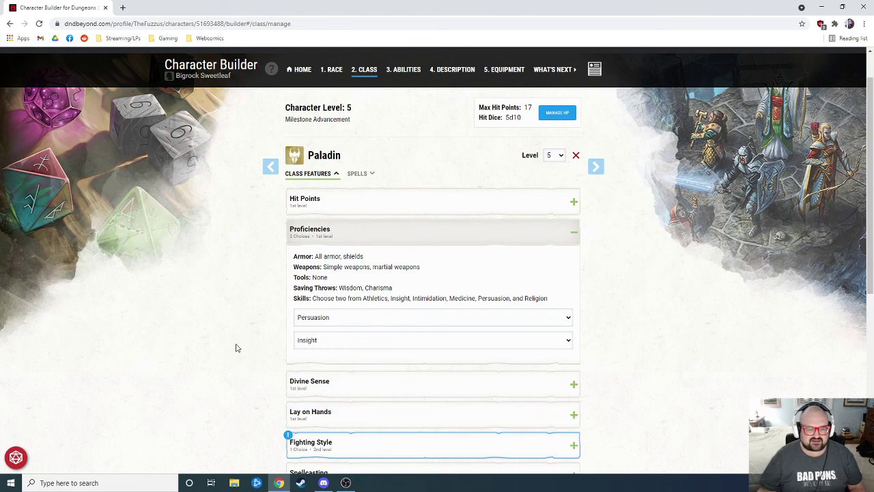
Step: Try the Dueling and Great Weapon Fighting options for the Paladin's Fighting Style, and settle on Protection
scroll(246, 351, down, 1)
scroll(266, 307, down, 2)
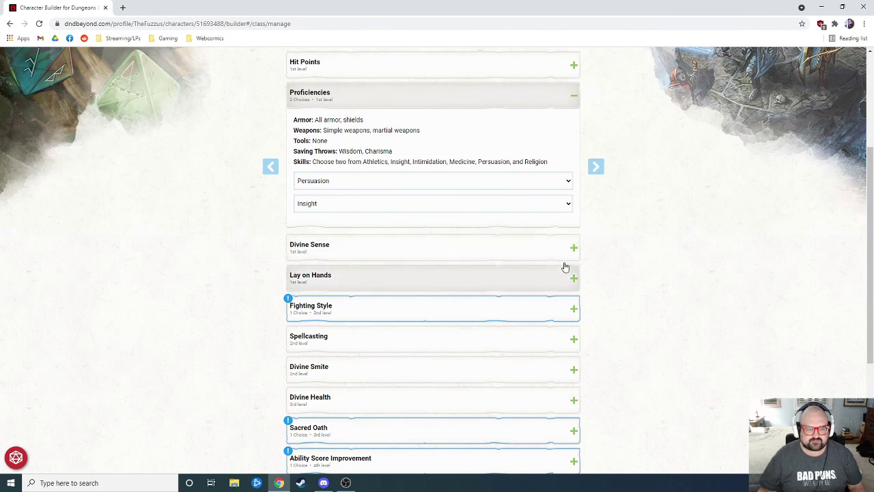
click(523, 252)
click(387, 254)
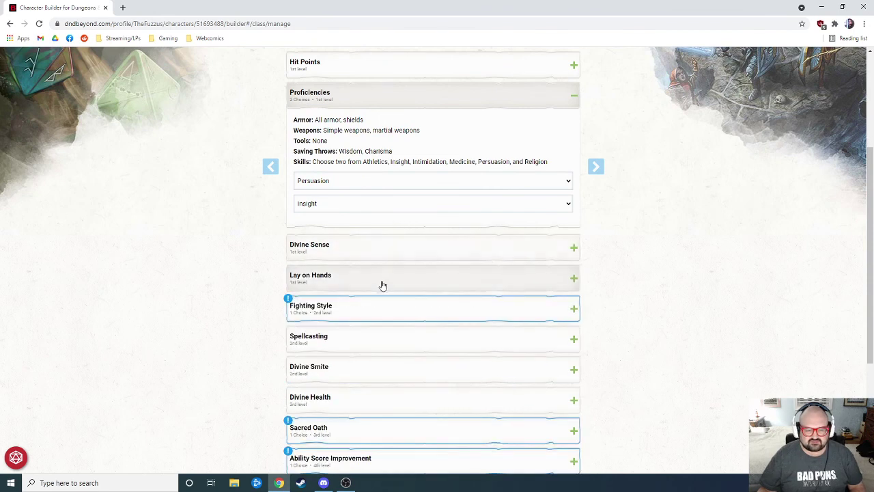
click(353, 311)
scroll(372, 340, down, 1)
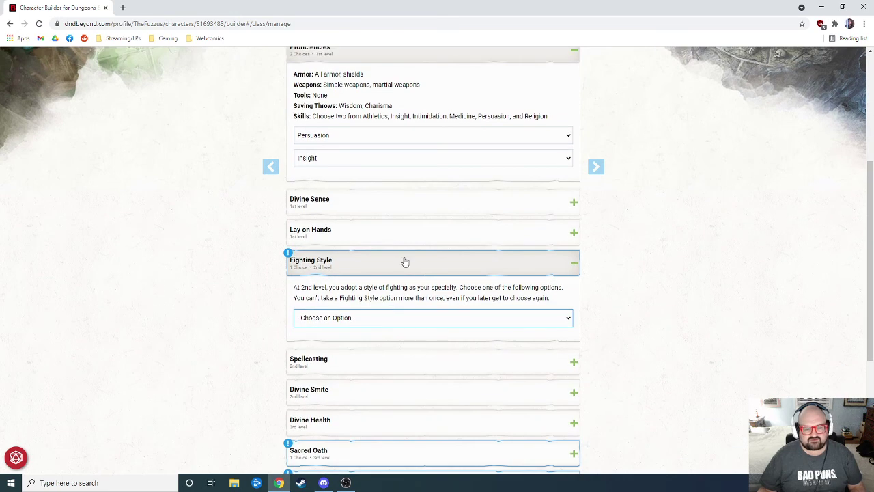
click(399, 322)
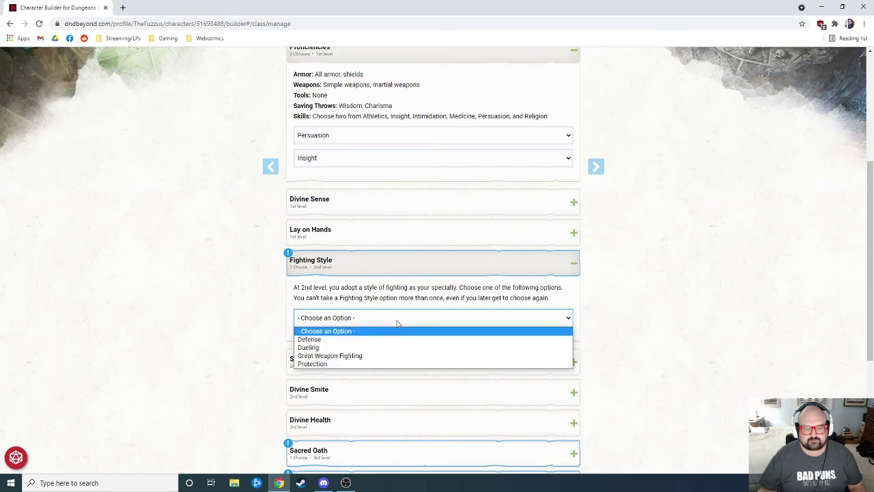
click(367, 347)
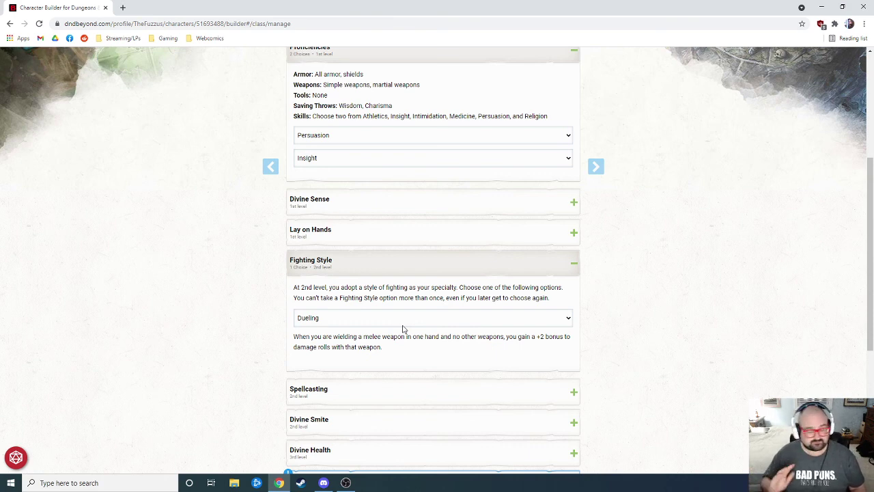
click(403, 321)
click(396, 356)
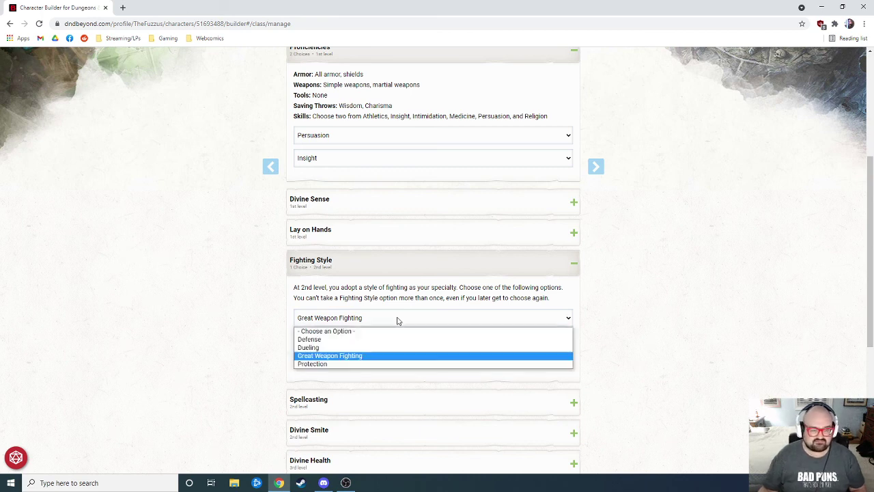
click(376, 363)
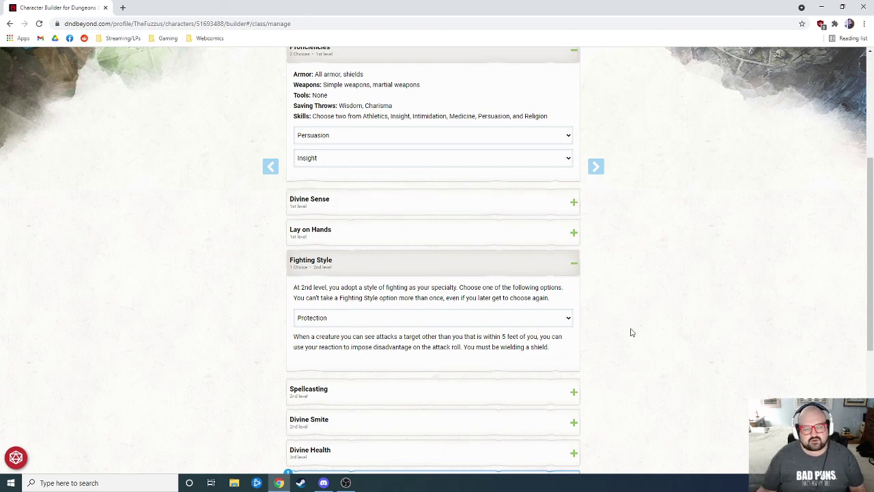
Step: Expand the Spellcasting feature and read its full description of preparing and casting paladin spells
scroll(611, 360, down, 2)
click(447, 306)
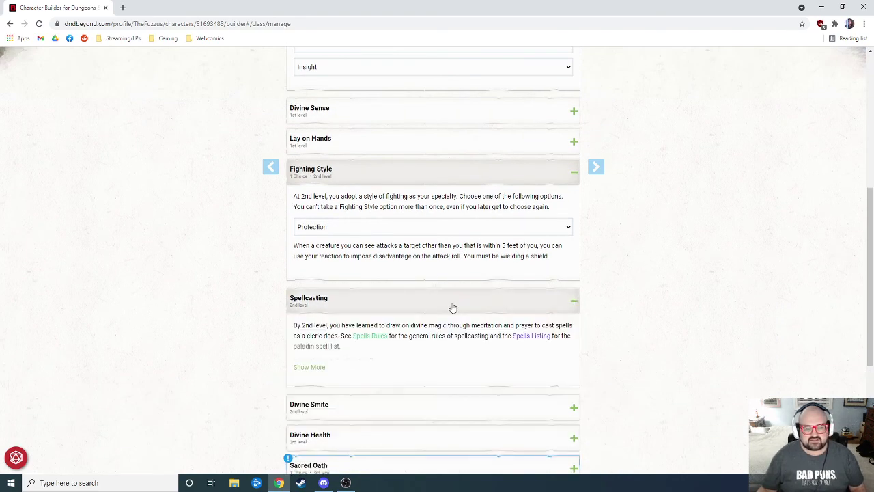
scroll(633, 303, down, 1)
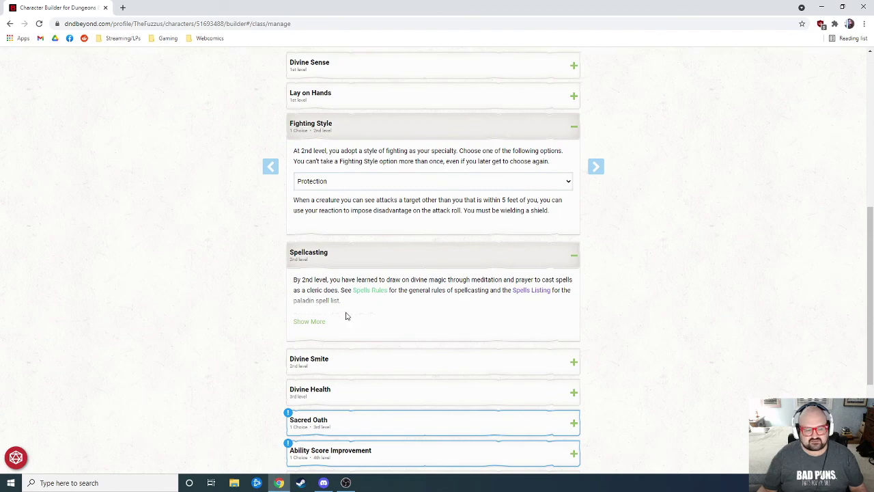
click(324, 320)
scroll(605, 326, down, 5)
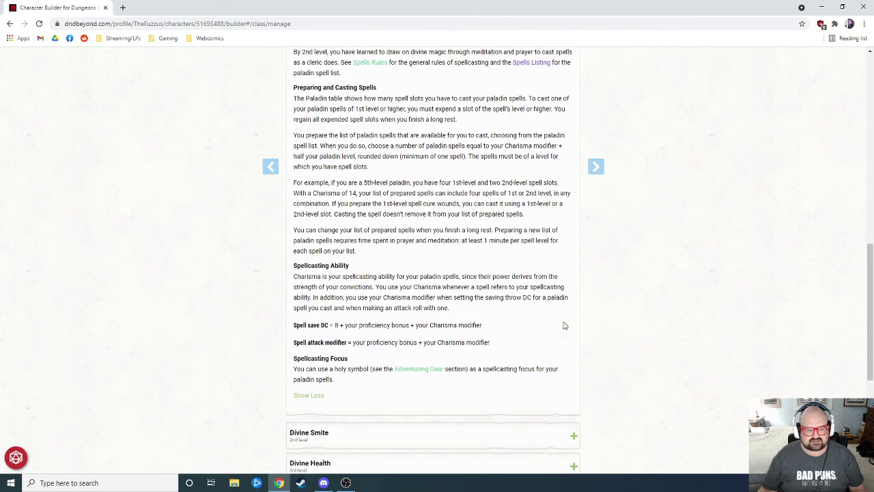
Step: Choose Oath of Devotion as the Paladin's Sacred Oath
scroll(419, 329, down, 1)
scroll(418, 324, down, 2)
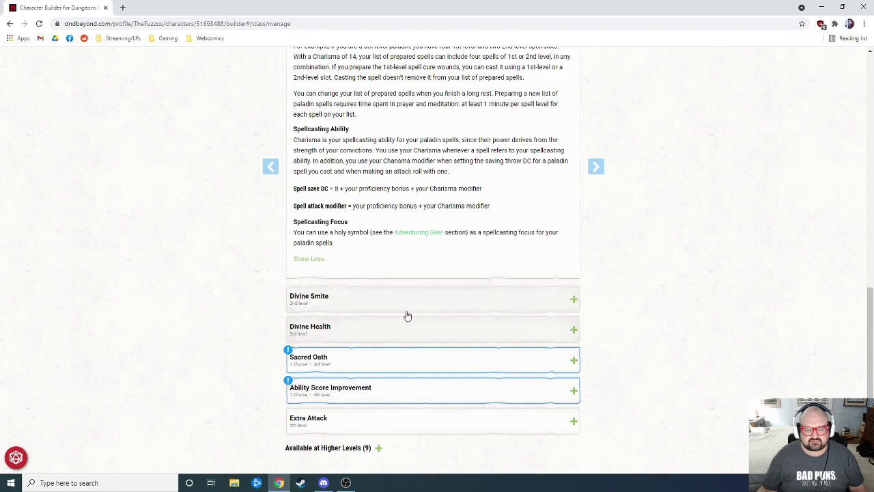
scroll(379, 335, down, 1)
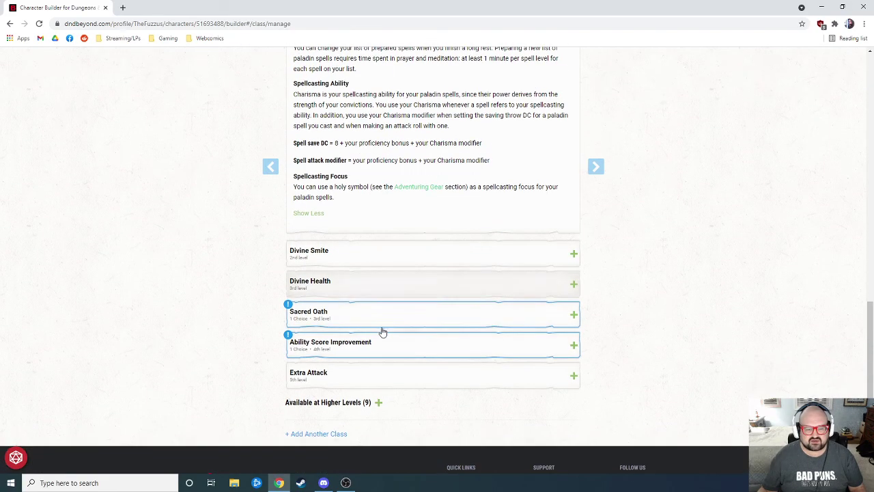
click(401, 313)
scroll(240, 322, down, 2)
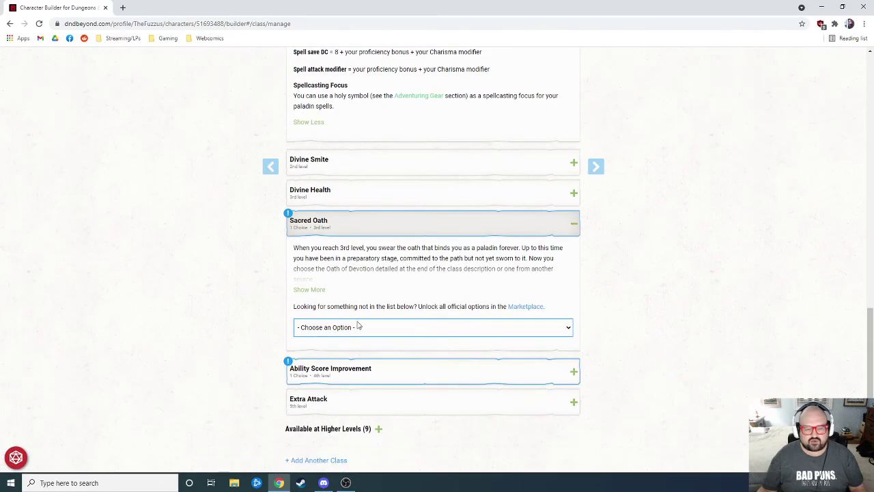
click(360, 328)
click(367, 349)
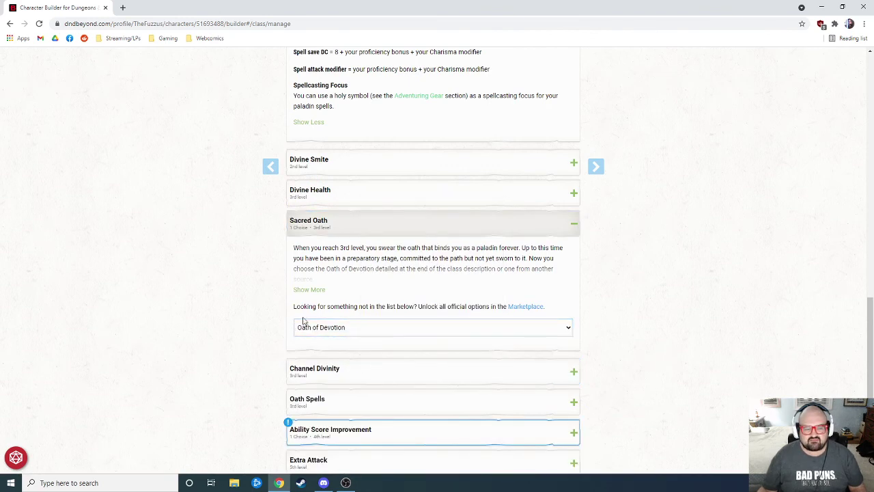
Step: Read the full Sacred Oath description and check the available oaths, keeping Oath of Devotion selected
click(309, 293)
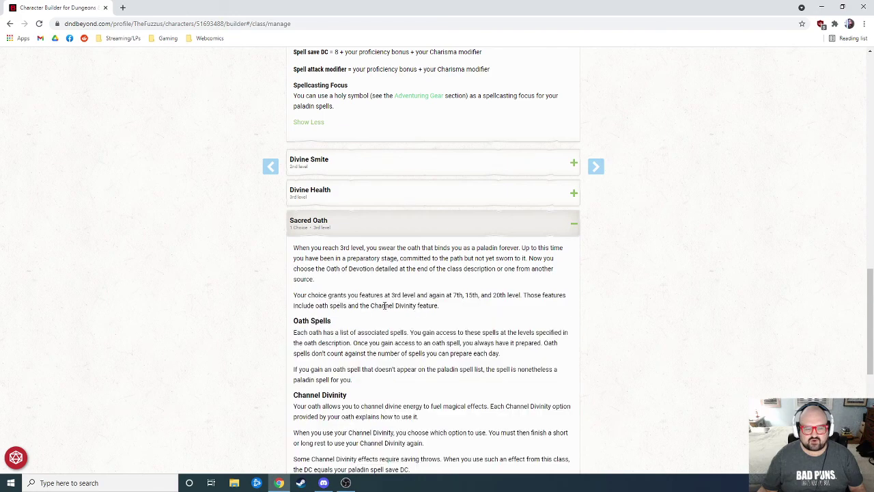
scroll(417, 309, down, 2)
scroll(417, 308, down, 2)
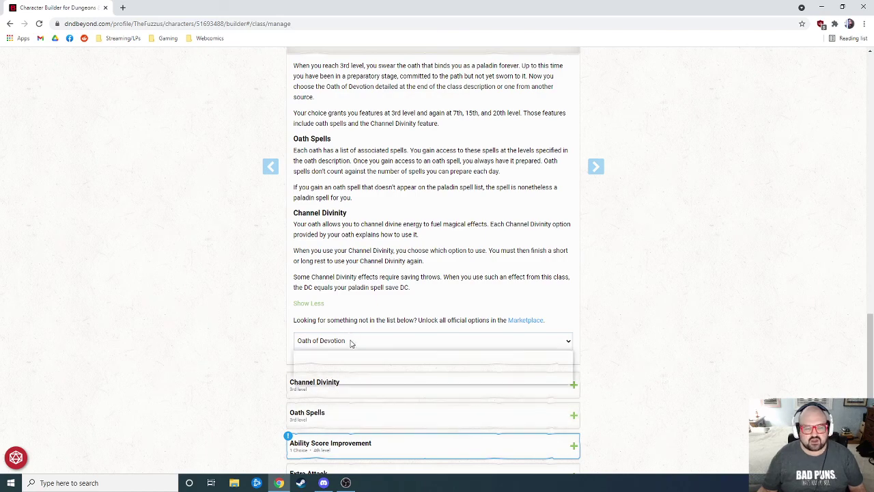
click(352, 344)
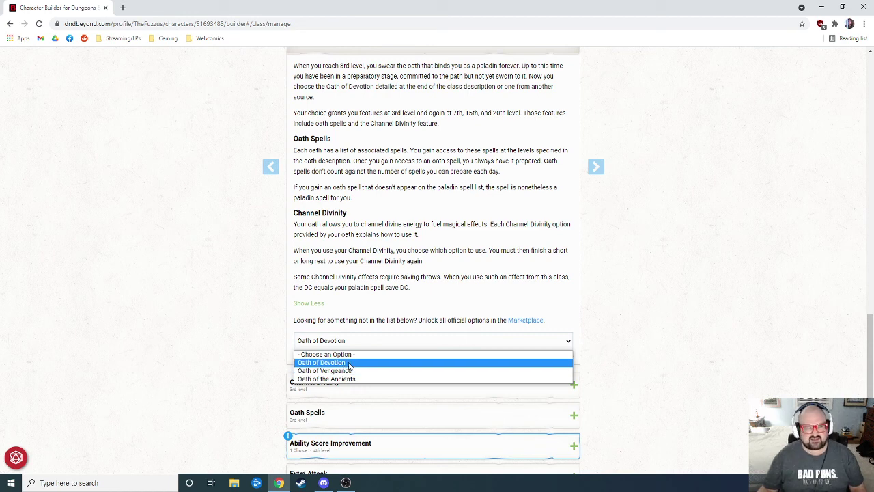
click(349, 364)
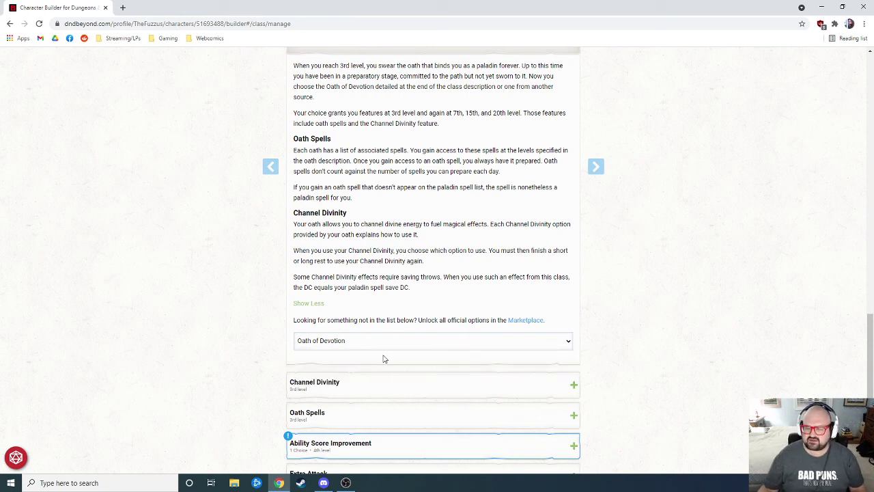
Step: Expand the Oath Spells feature and examine the full Oath of Devotion spell table, including zone of truth at 5th level
scroll(364, 320, down, 1)
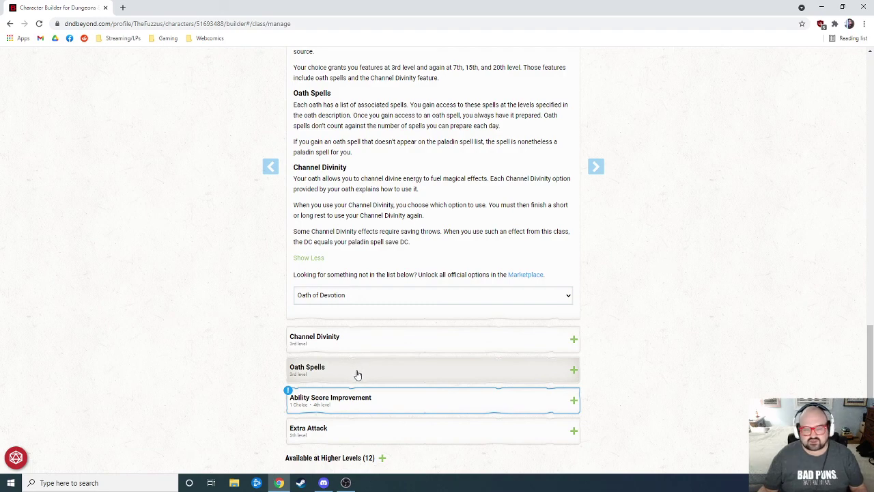
click(357, 374)
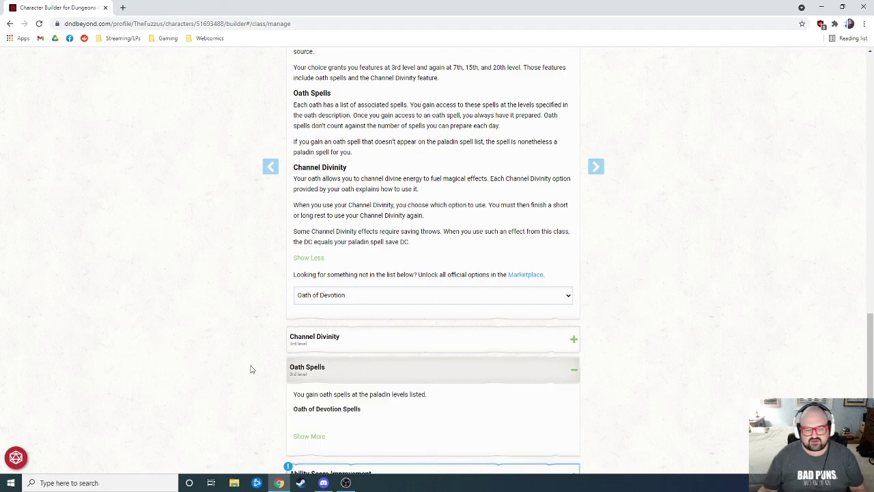
scroll(273, 372, down, 1)
scroll(429, 368, down, 2)
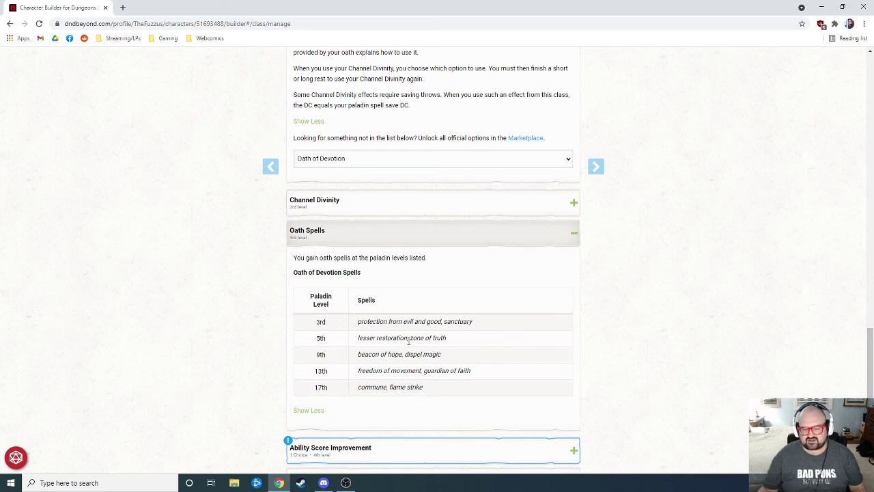
drag(449, 340, 409, 338)
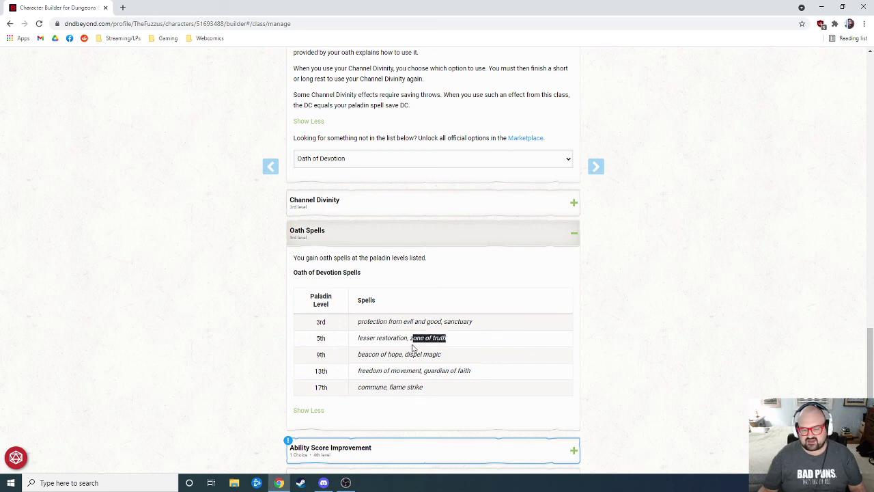
drag(413, 348, 410, 344)
click(469, 342)
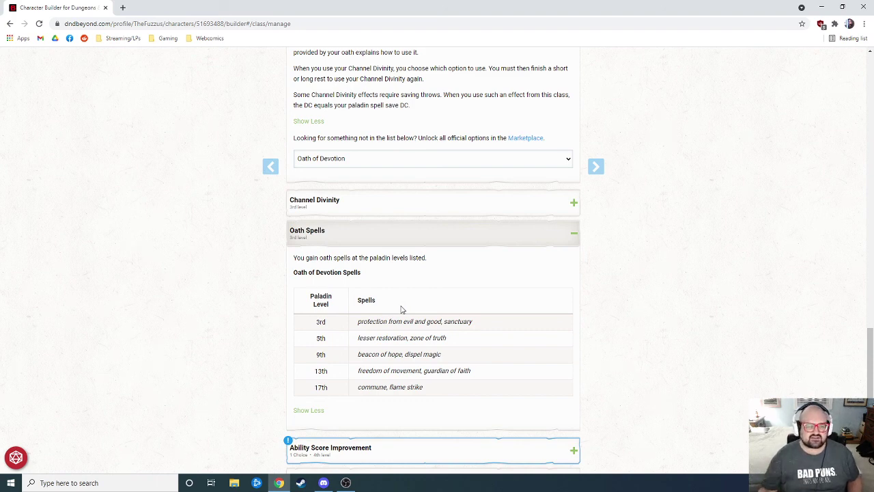
drag(449, 339, 419, 337)
click(428, 293)
click(489, 302)
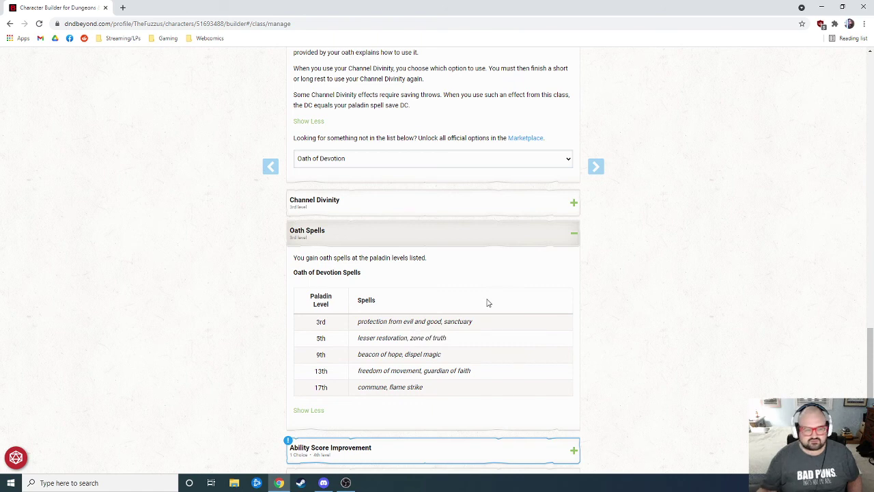
Step: Expand the 4th-level Ability Score Improvement feature and choose Ability Score Improvement rather than a feat
scroll(492, 297, down, 1)
scroll(492, 280, down, 1)
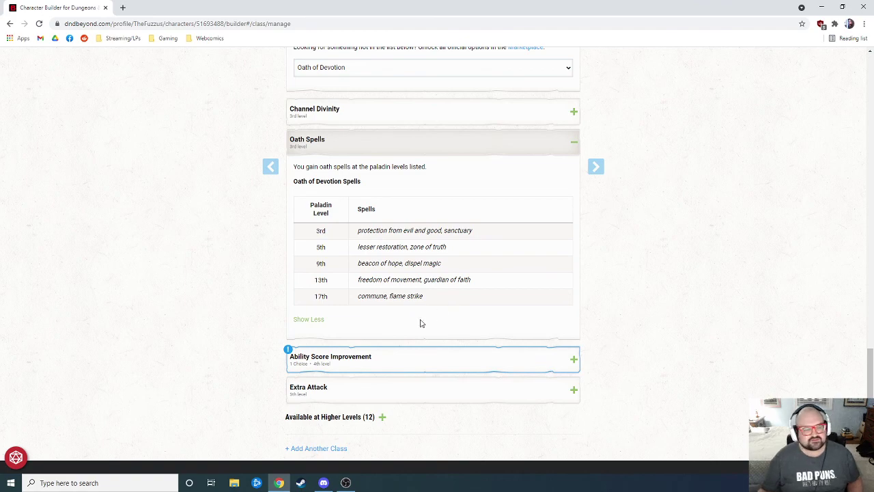
click(370, 356)
scroll(300, 332, down, 2)
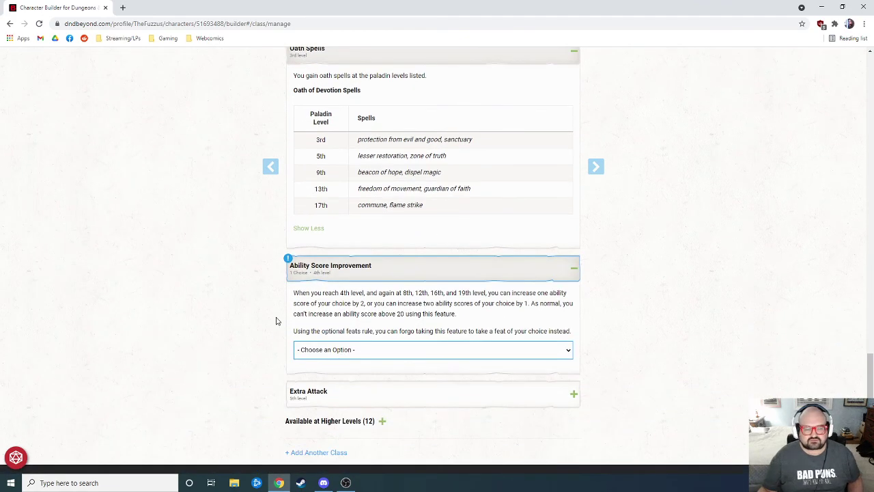
click(386, 348)
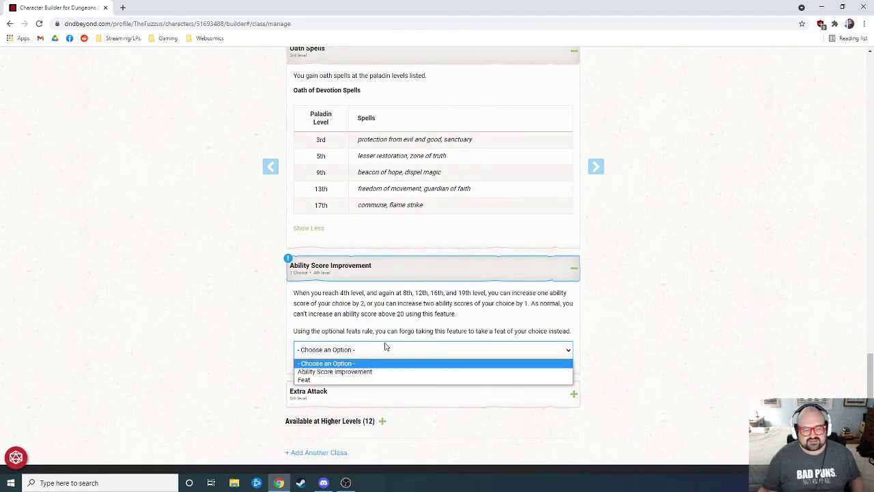
click(356, 372)
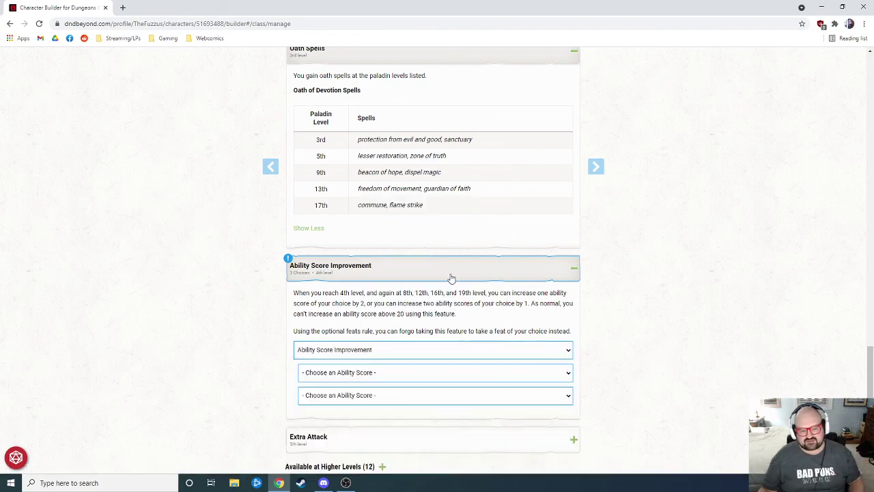
Step: Assign the two ability score increases to Strength Score and Charisma Score
scroll(509, 298, down, 2)
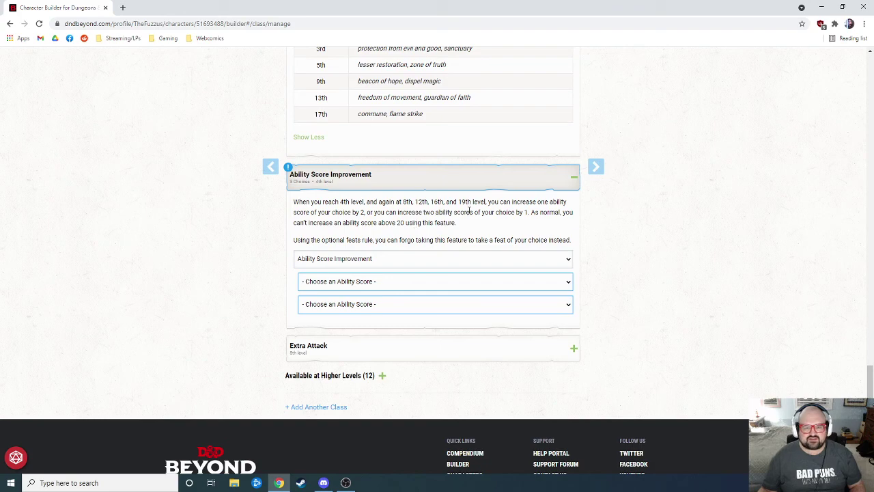
scroll(410, 256, up, 3)
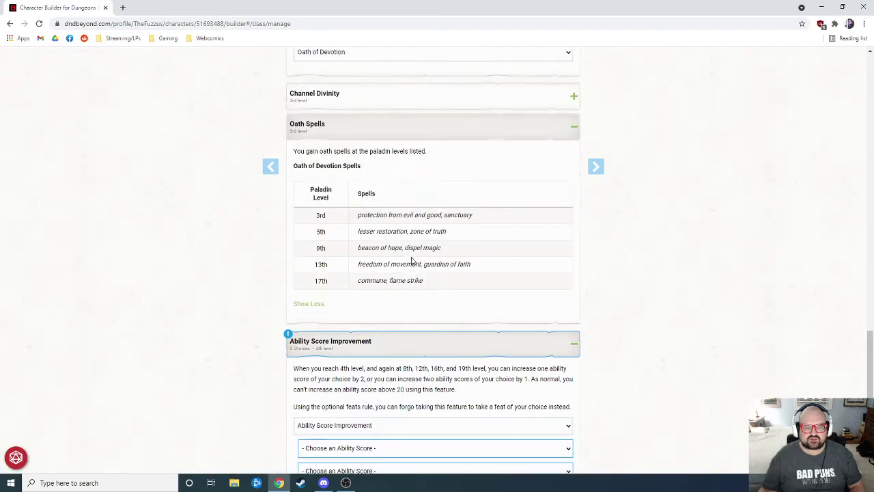
scroll(410, 273, down, 3)
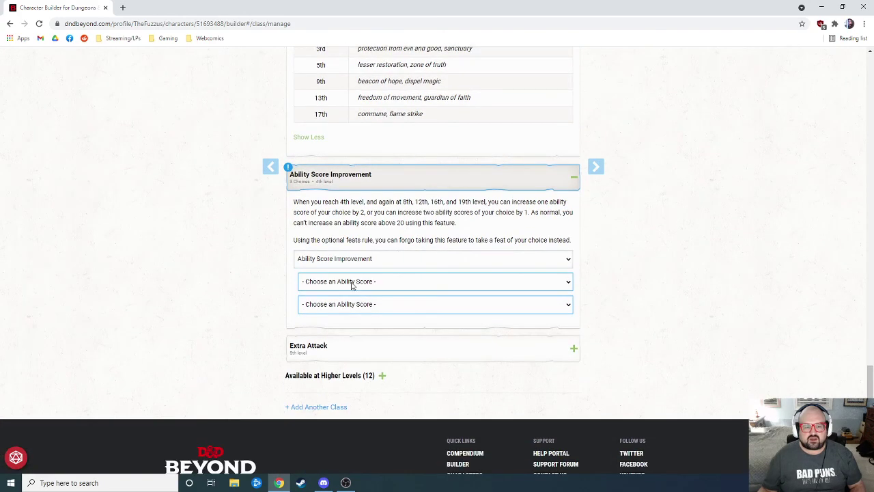
click(352, 285)
click(352, 335)
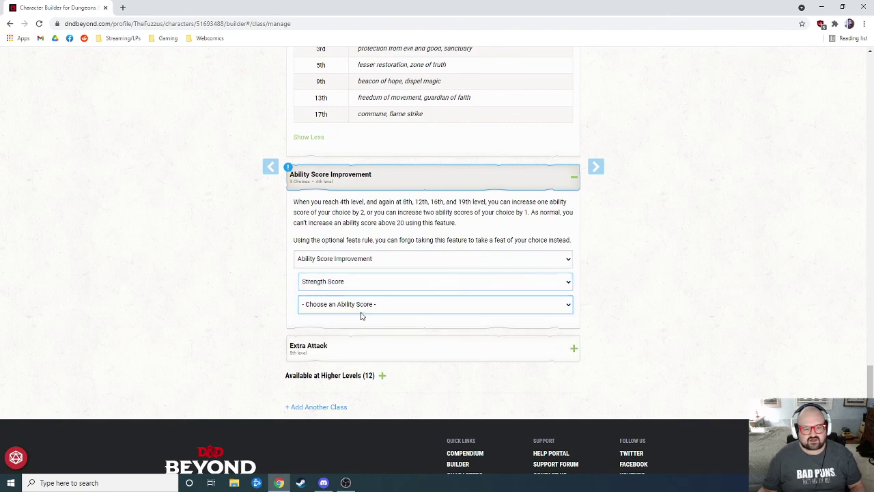
click(362, 311)
click(360, 326)
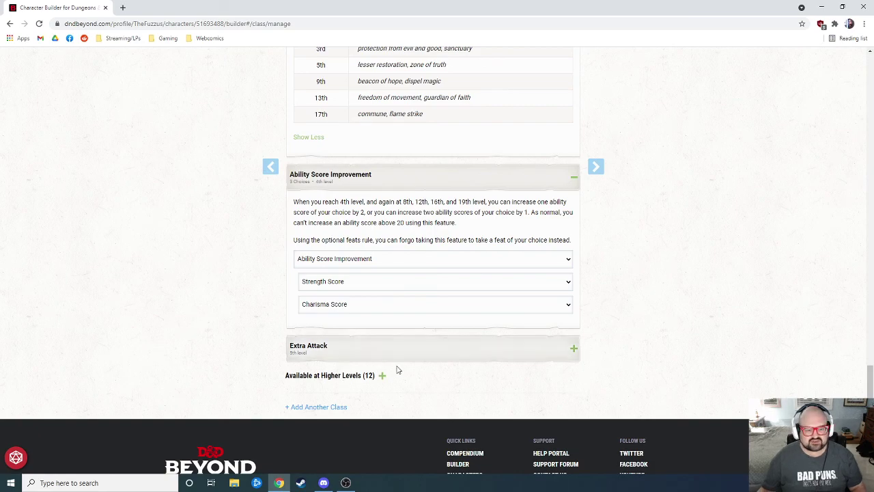
Step: Expand the 5th-level Extra Attack feature
scroll(417, 369, down, 1)
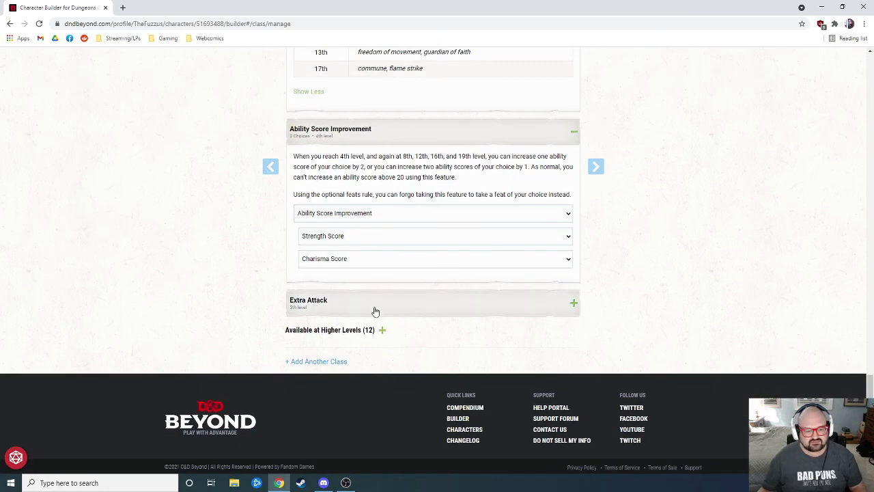
click(374, 311)
Step: Review the Paladin's hit point settings, including the potential values and override explanations, and apply them as they are
scroll(601, 300, up, 3)
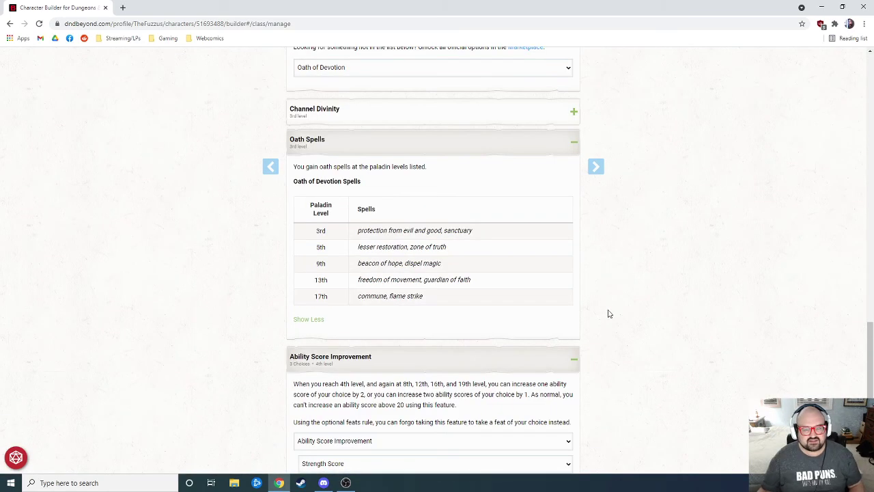
scroll(610, 315, up, 15)
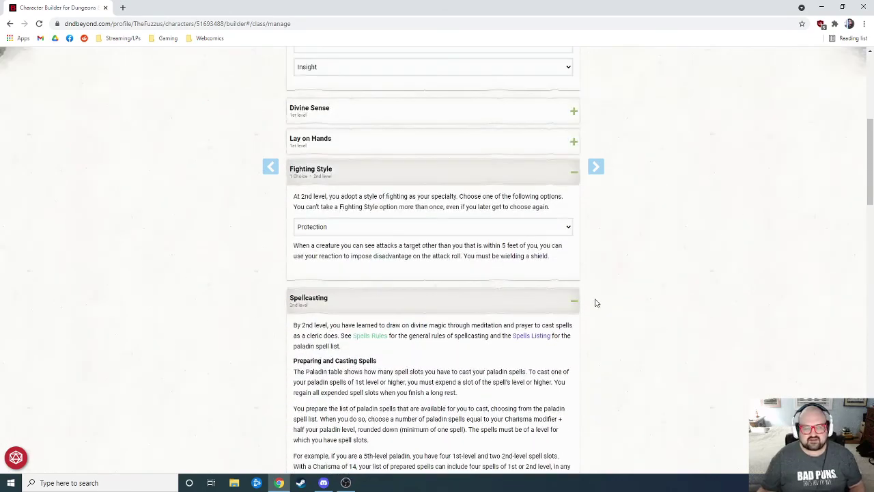
scroll(595, 303, up, 5)
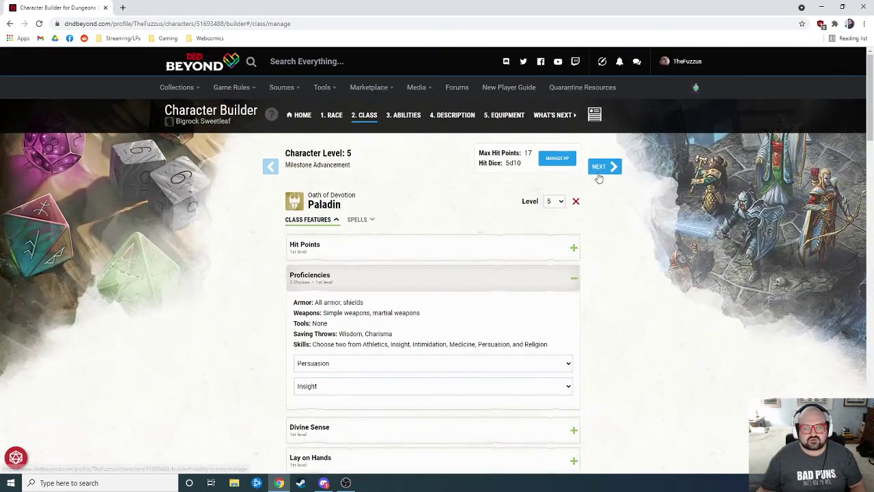
click(558, 160)
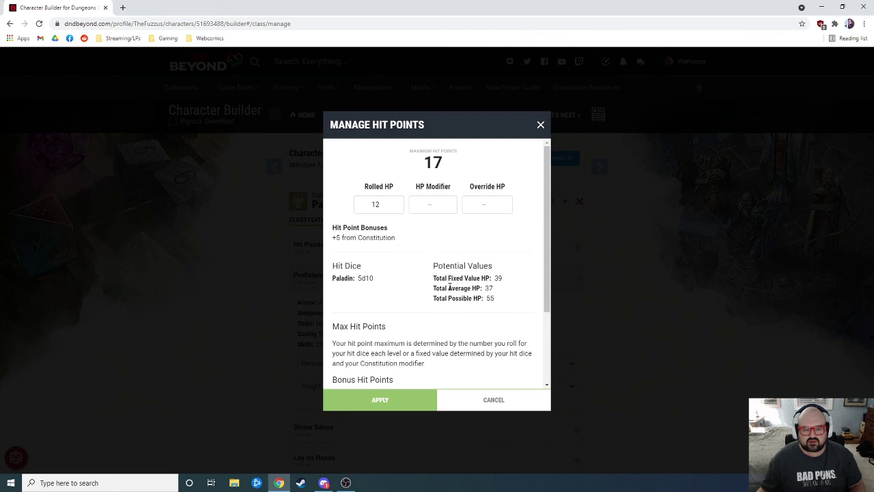
scroll(444, 286, down, 3)
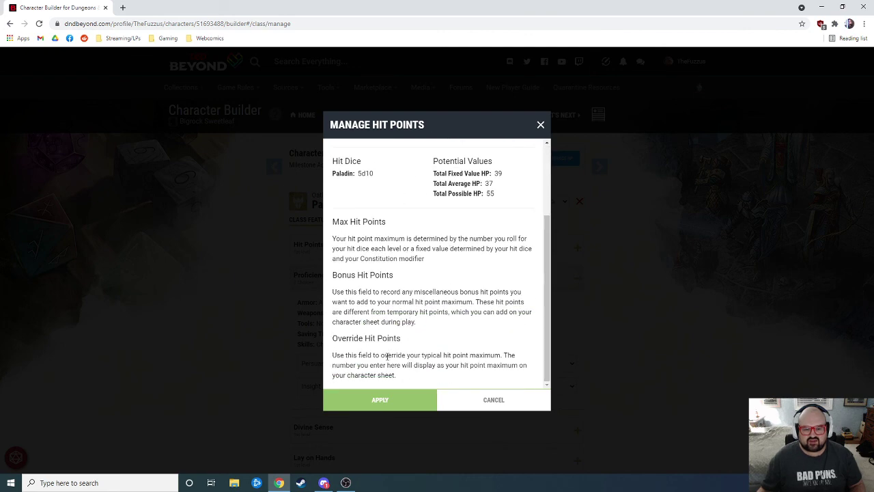
scroll(402, 354, up, 3)
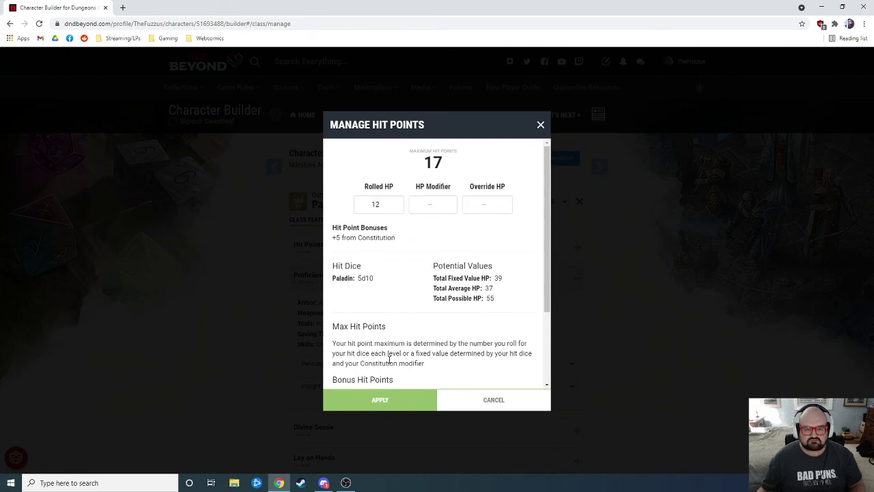
click(388, 400)
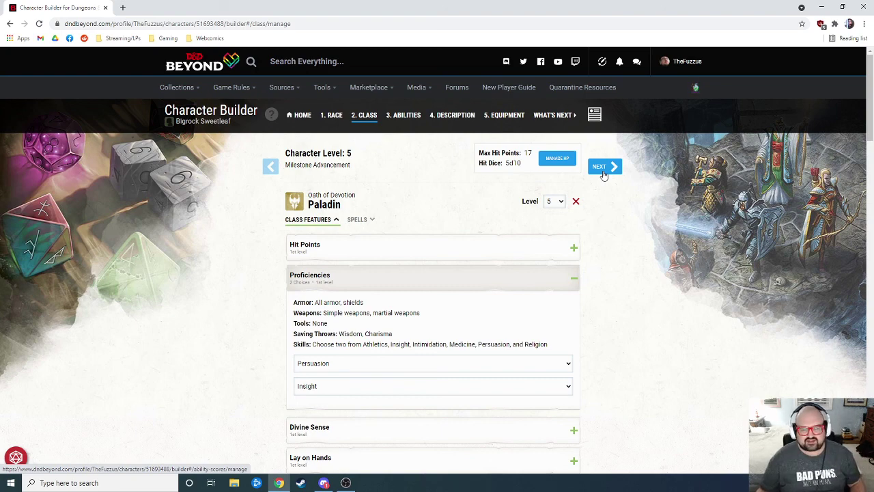
Step: Go to the Abilities stage and review the score calculations for all six abilities
click(604, 171)
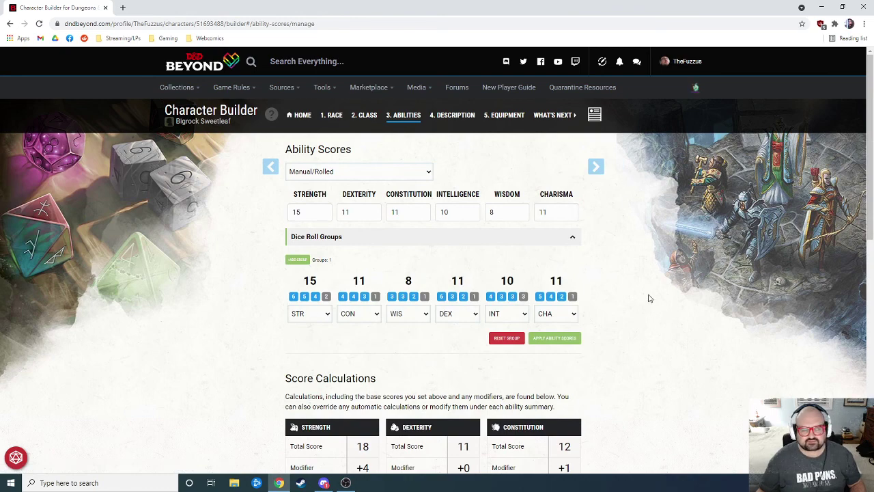
scroll(649, 299, down, 5)
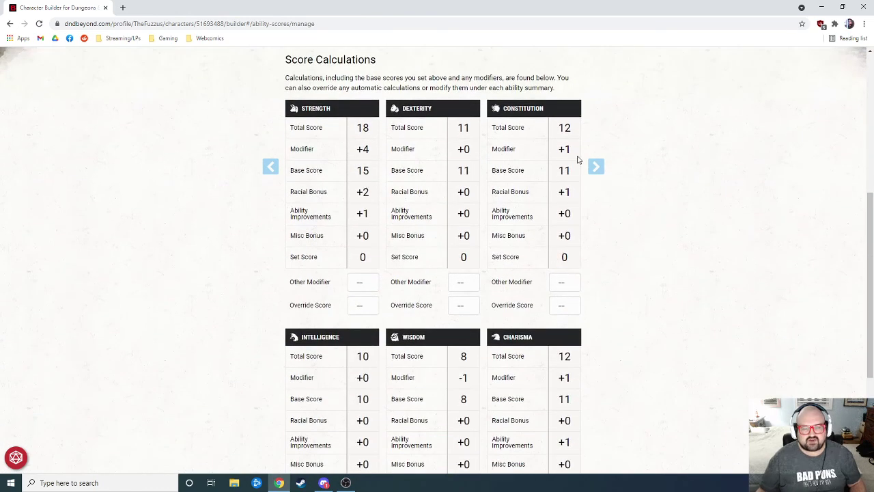
scroll(608, 154, down, 1)
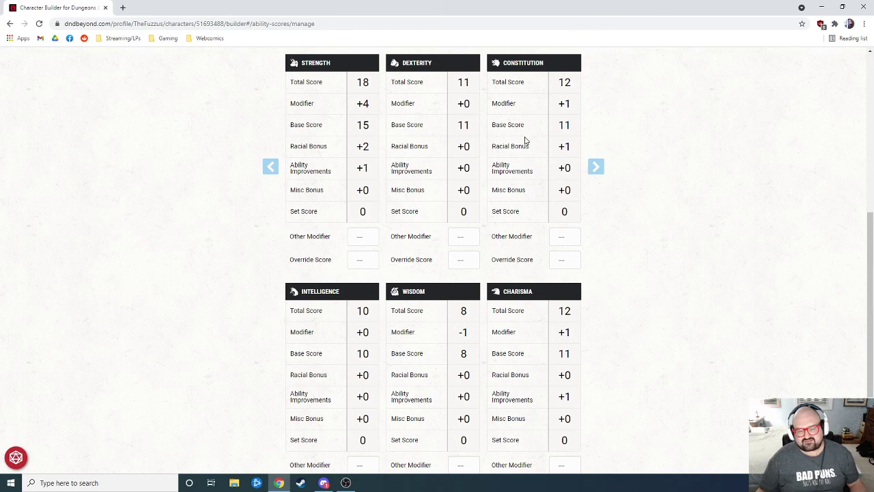
scroll(638, 249, down, 1)
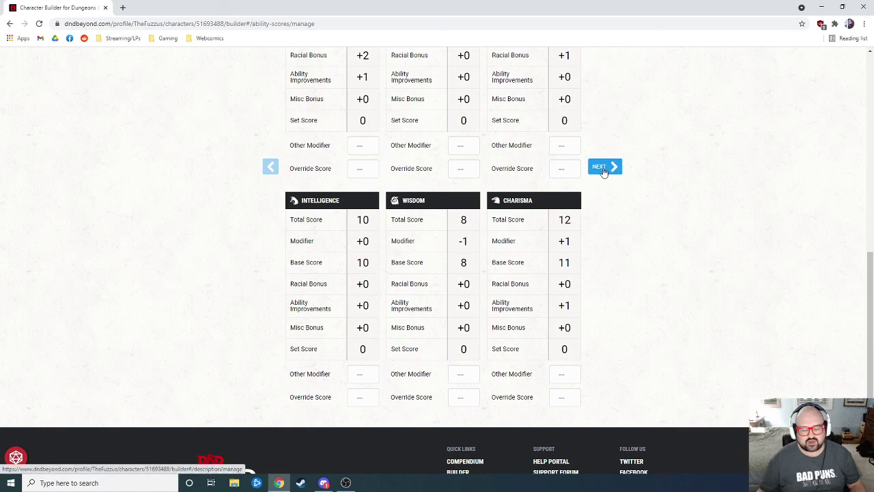
Step: Go to the Description stage and choose the Folk Hero background with Mason's Tools as the artisan's tool
click(611, 168)
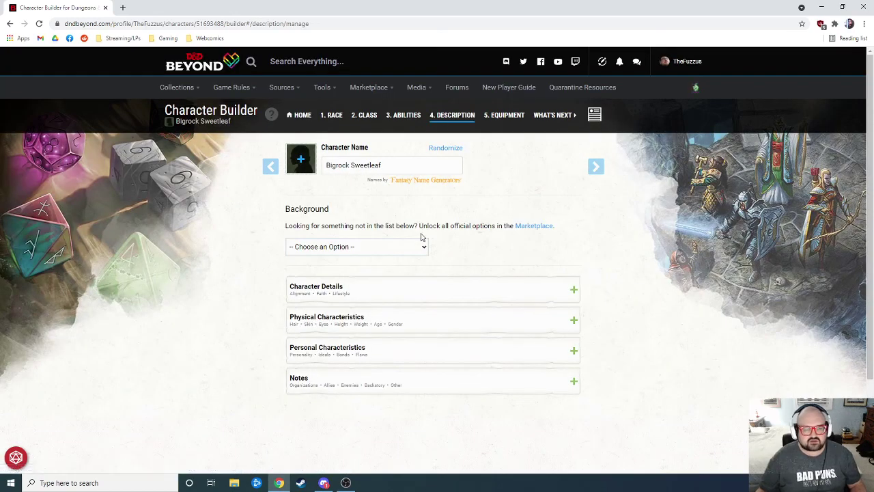
click(422, 246)
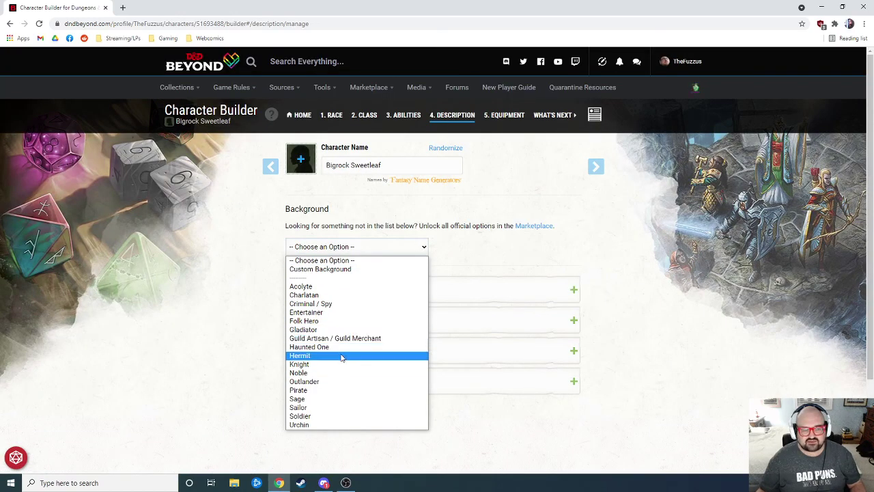
click(345, 321)
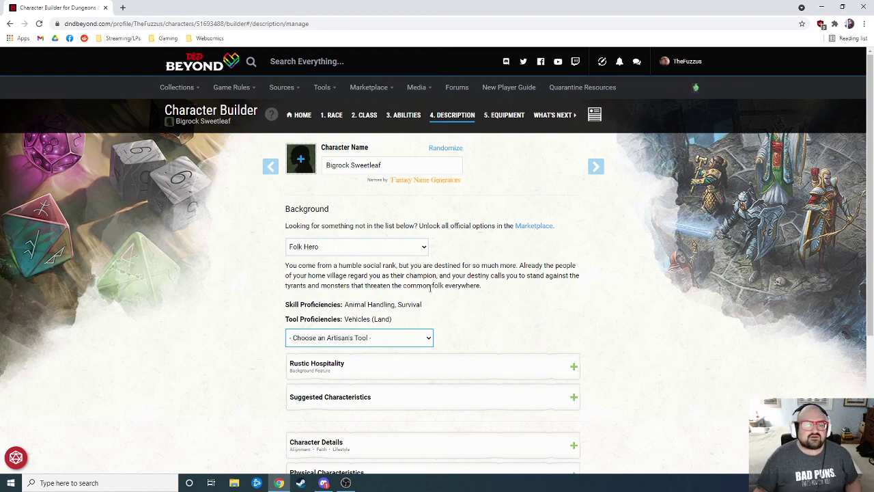
scroll(451, 321, down, 1)
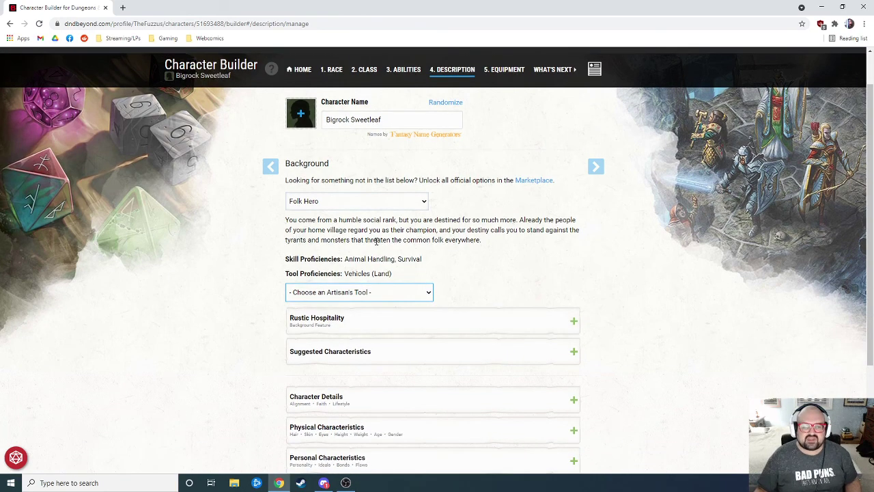
click(405, 294)
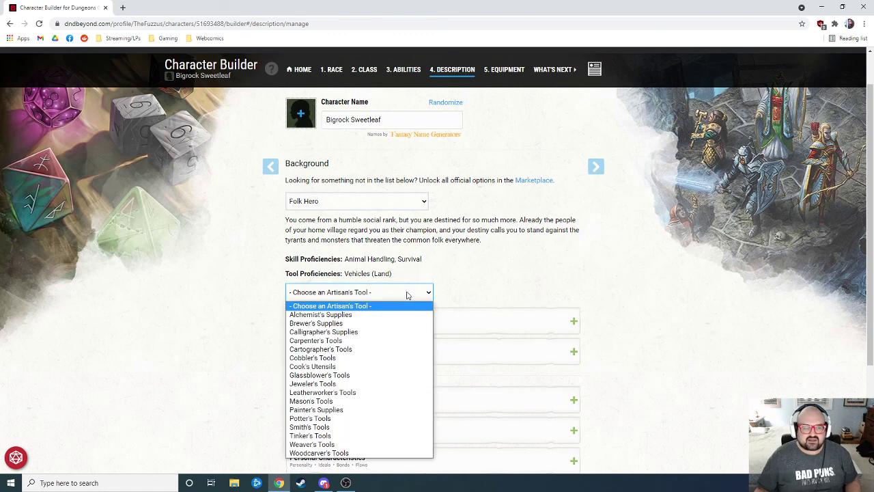
click(347, 404)
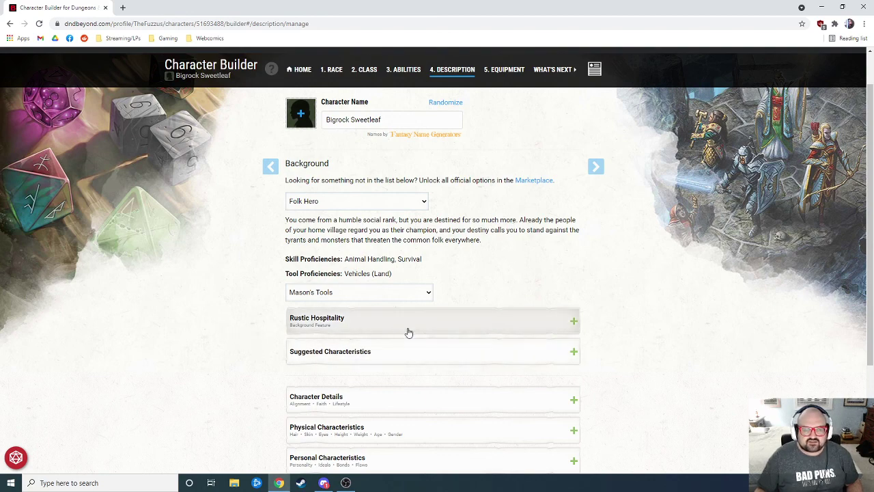
Step: Expand the Rustic Hospitality background feature and read its description
scroll(361, 307, down, 1)
click(372, 277)
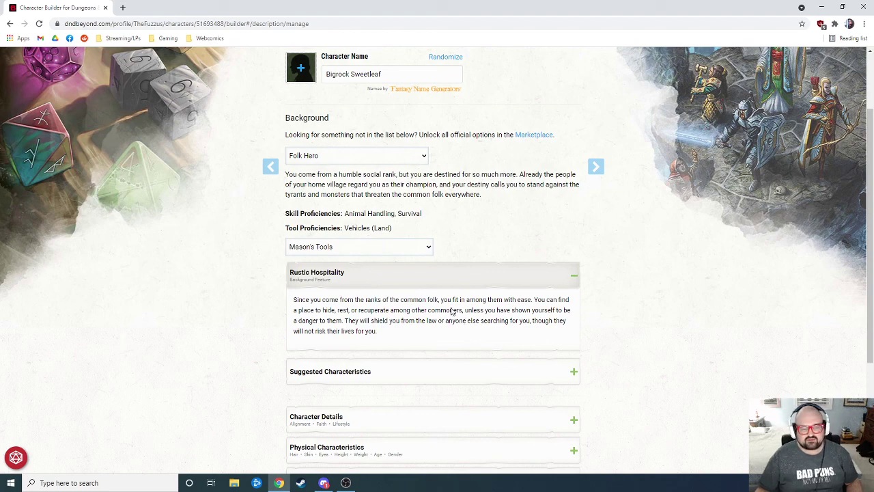
scroll(396, 358, down, 1)
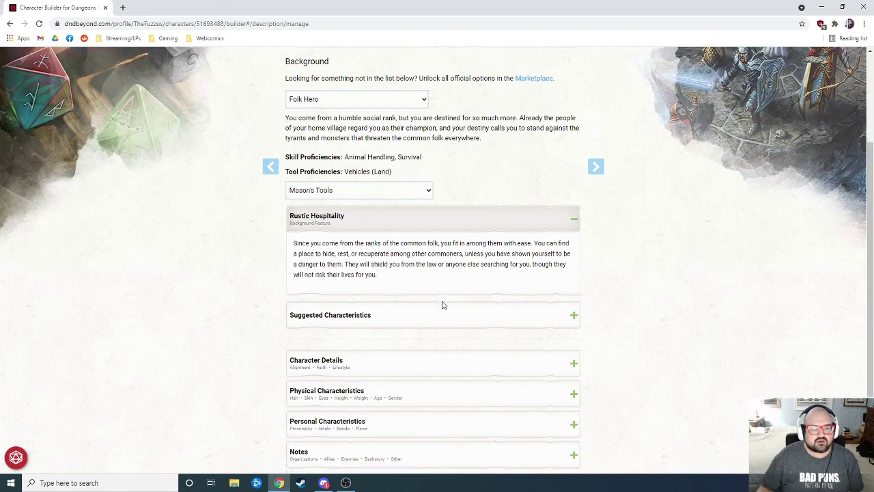
Step: From the suggested characteristics, add personality traits 2 (always ready to lend help) and 4 (strong sense of fair play)
scroll(445, 305, down, 1)
click(459, 285)
scroll(369, 280, down, 2)
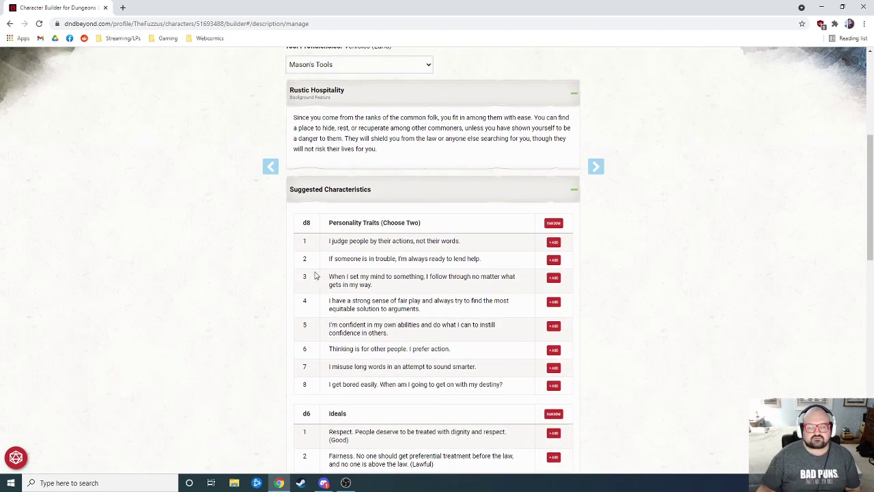
scroll(307, 236, down, 1)
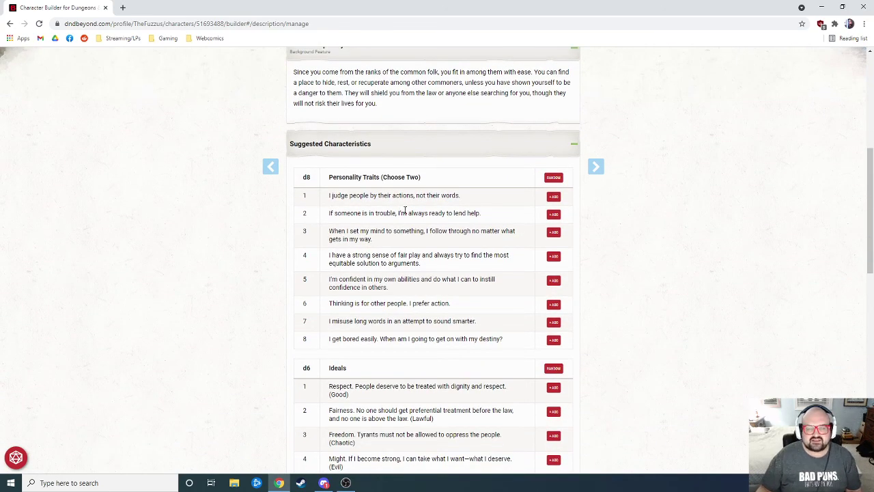
click(553, 215)
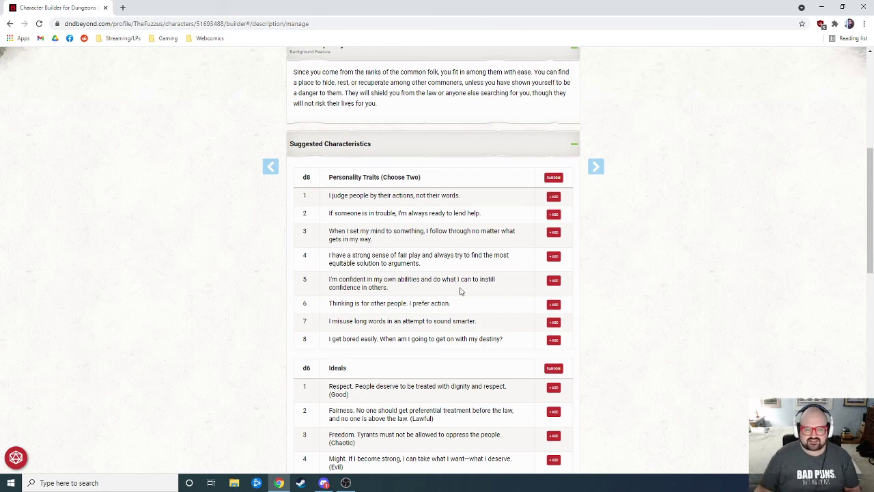
click(554, 257)
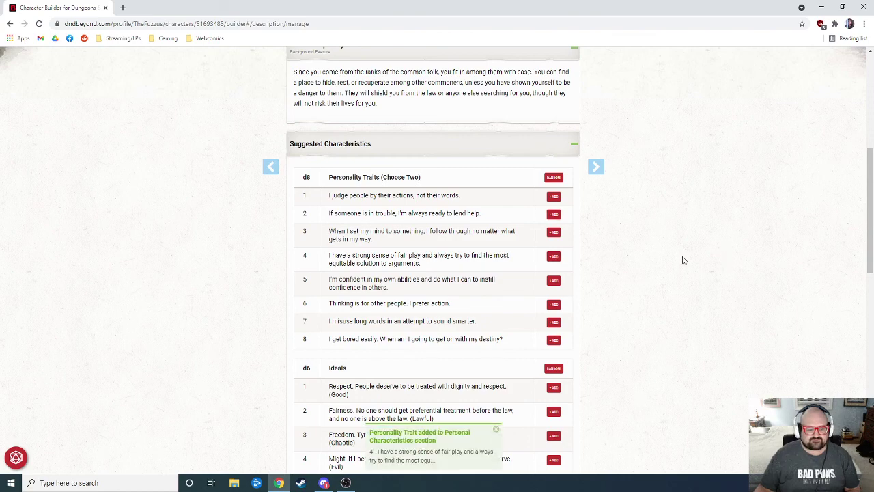
Step: From the suggested characteristics, add ideal 1 (Respect), bond 5 (protect those who cannot protect themselves) and flaw 4 (weakness for the city's vices)
scroll(613, 267, down, 3)
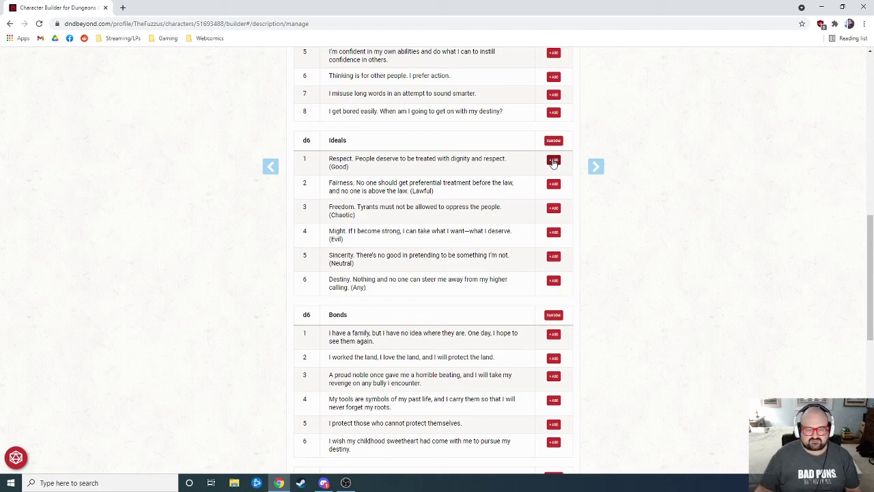
click(553, 161)
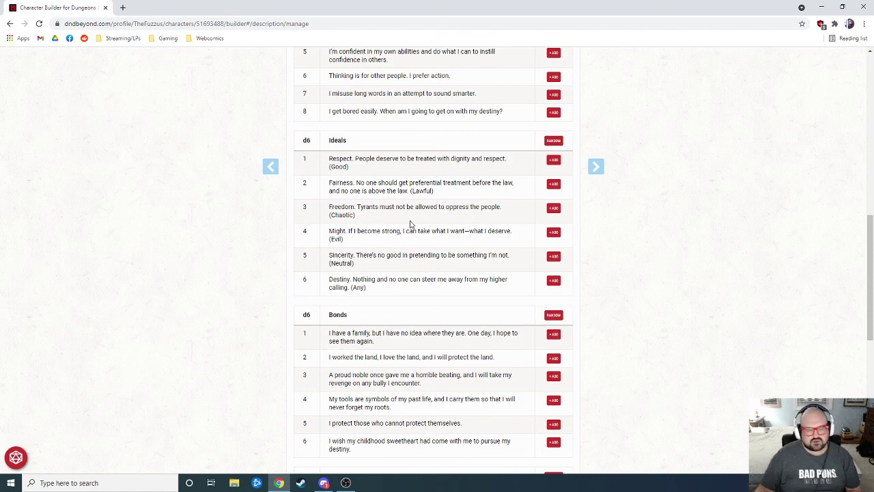
scroll(429, 321, down, 2)
scroll(432, 307, down, 4)
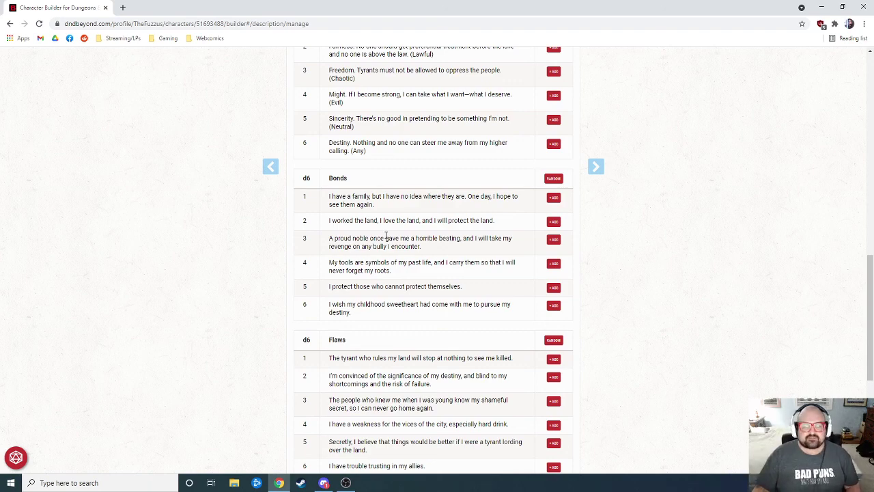
scroll(439, 254, down, 1)
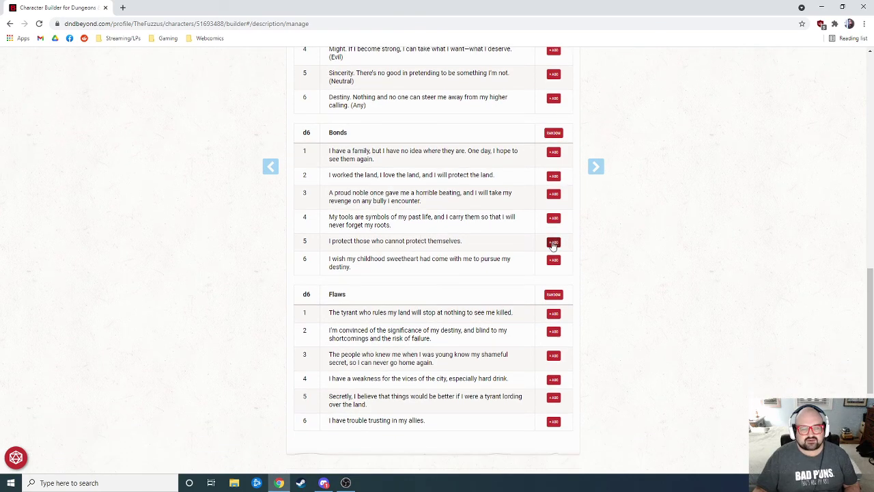
click(553, 243)
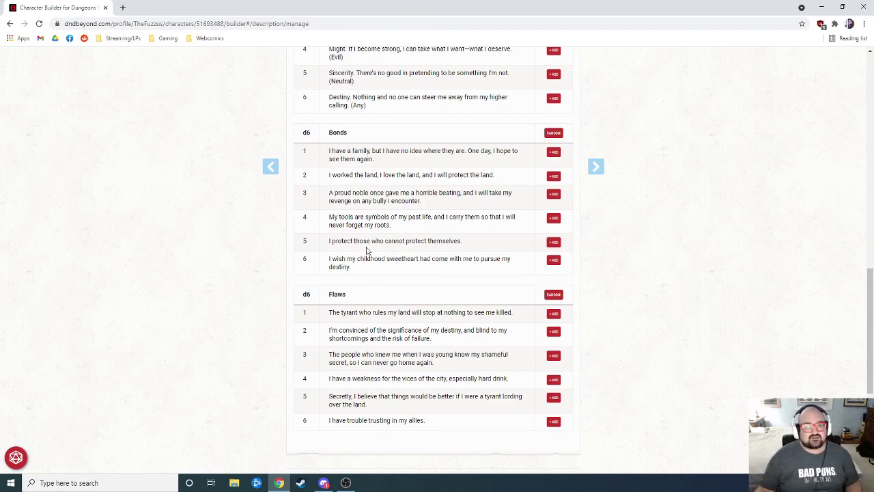
scroll(415, 350, down, 1)
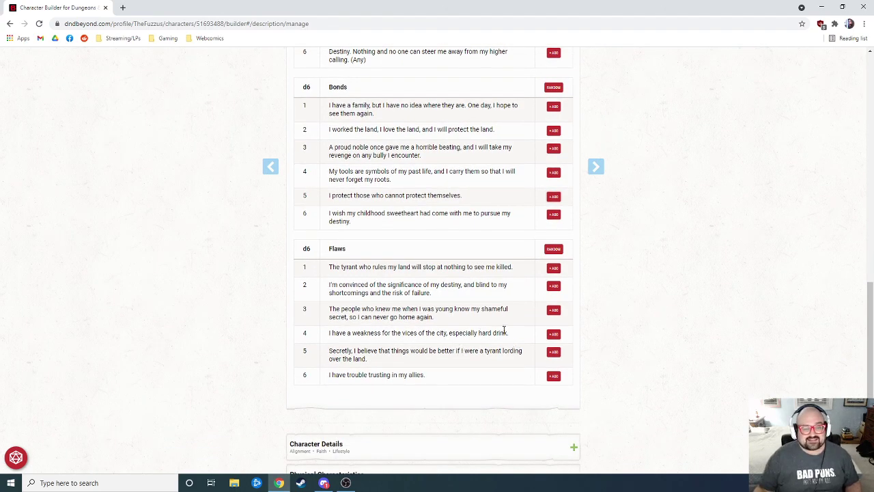
click(554, 333)
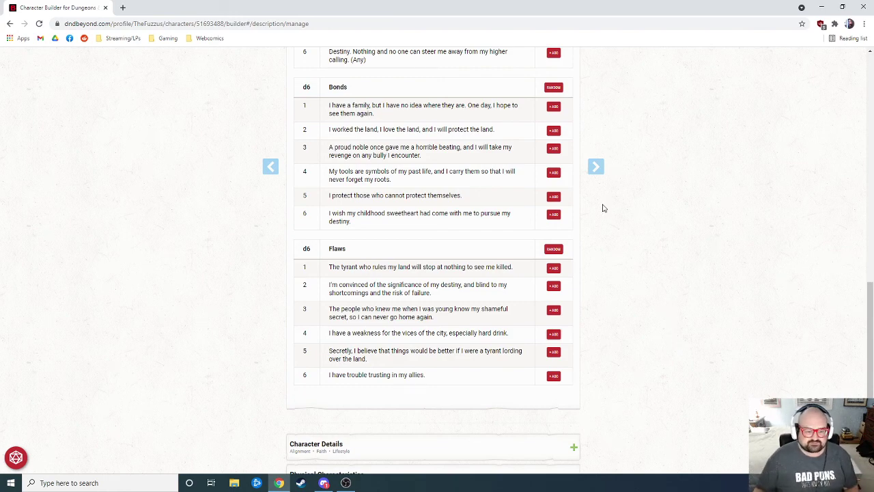
Step: In the Character Details section, set the alignment to Neutral Good and look through the lifestyle options without choosing one
scroll(620, 246, down, 2)
click(433, 302)
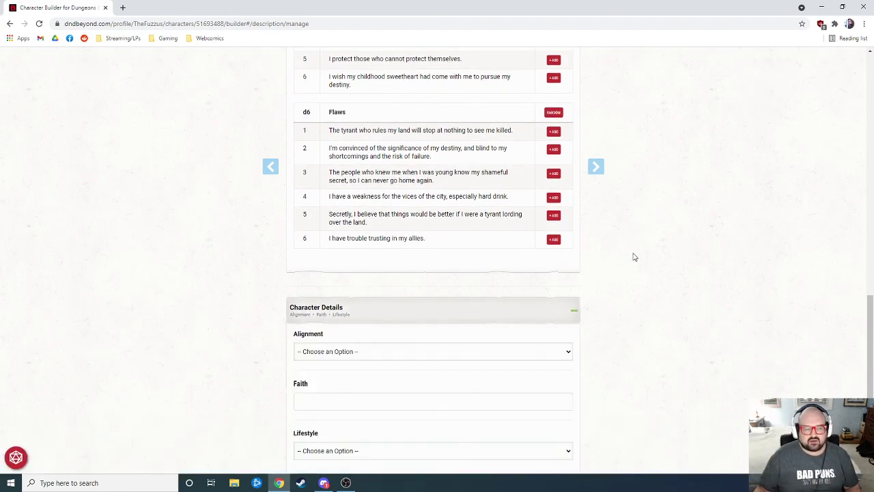
scroll(476, 250, down, 2)
click(478, 260)
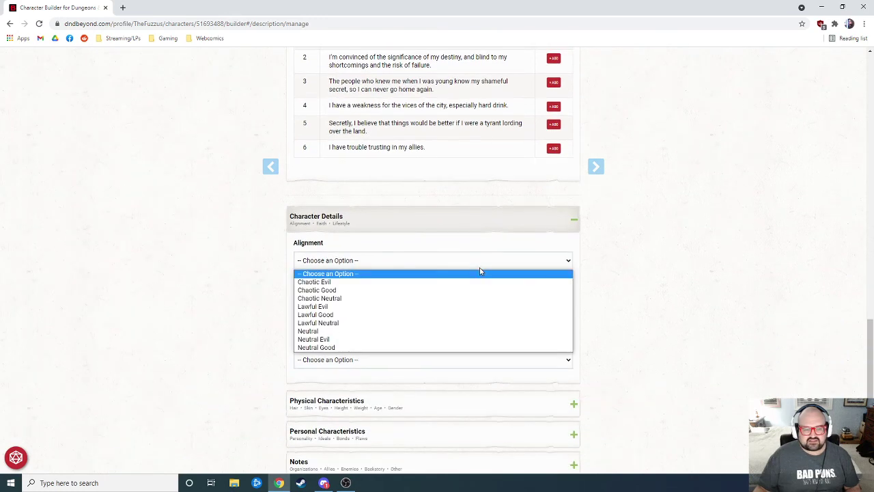
click(351, 347)
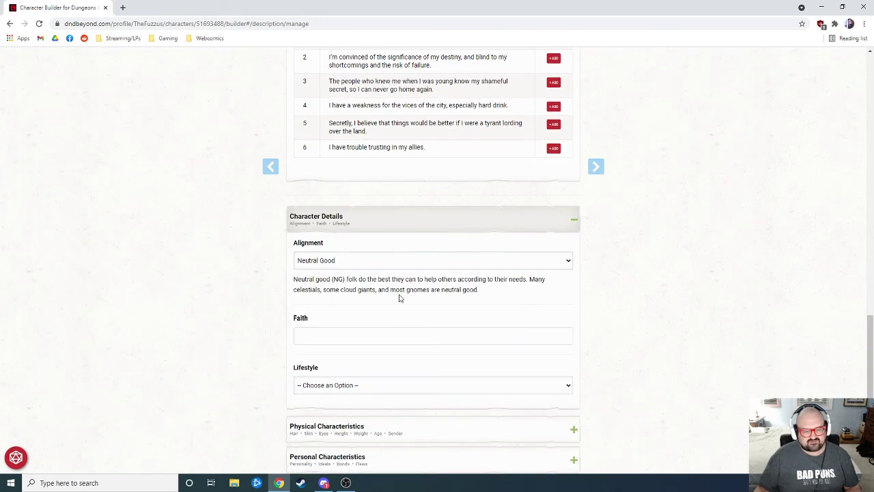
scroll(455, 318, down, 1)
scroll(431, 314, down, 1)
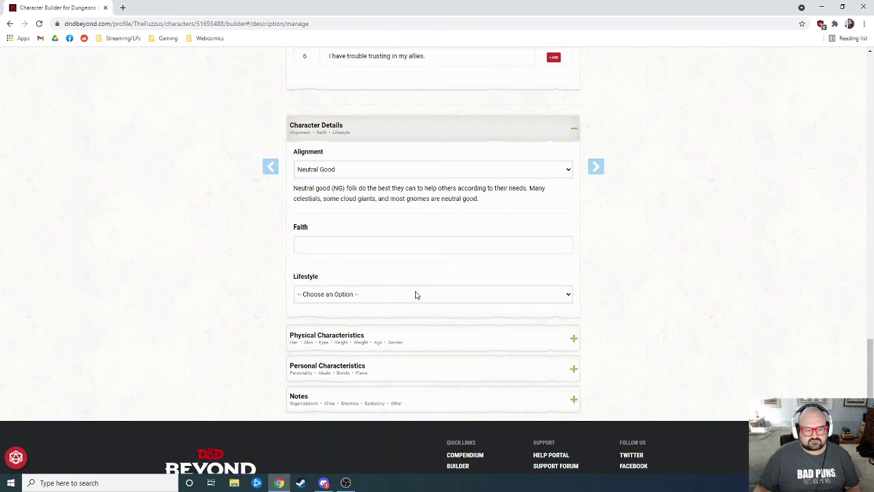
click(415, 294)
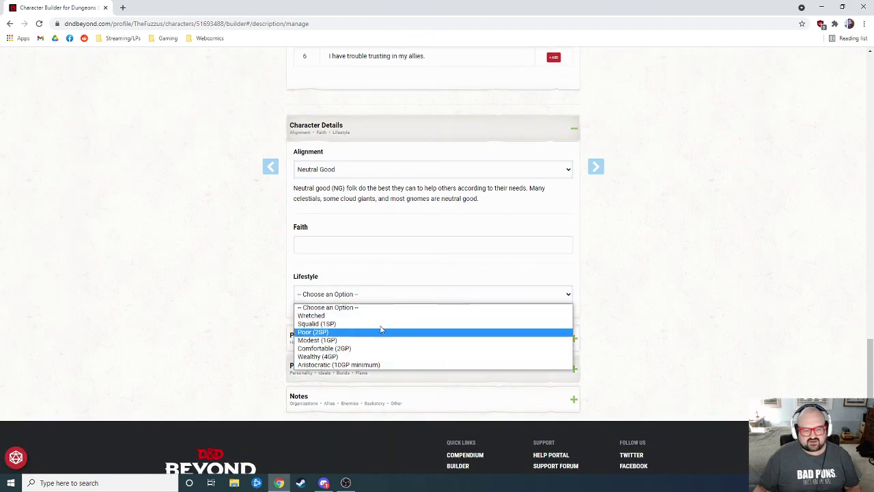
click(284, 298)
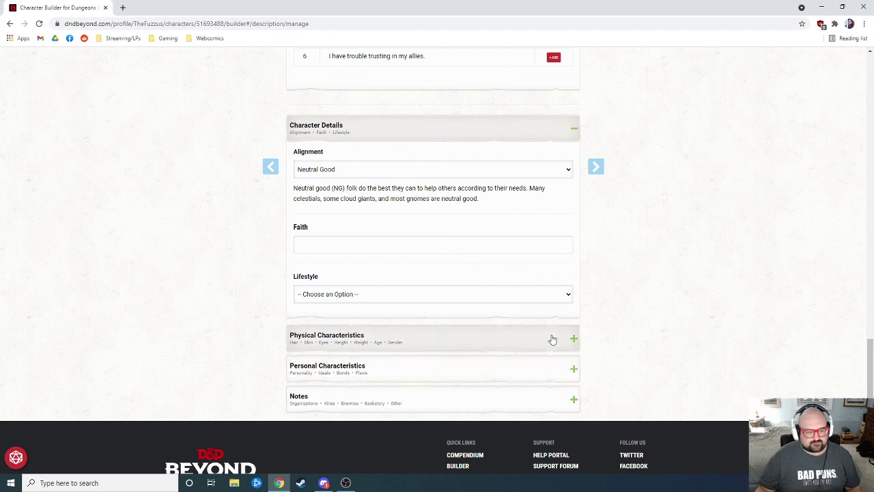
Step: Expand the Personal Characteristics section and review the recorded personality traits, ideal, bond and flaw
click(430, 370)
scroll(342, 362, down, 3)
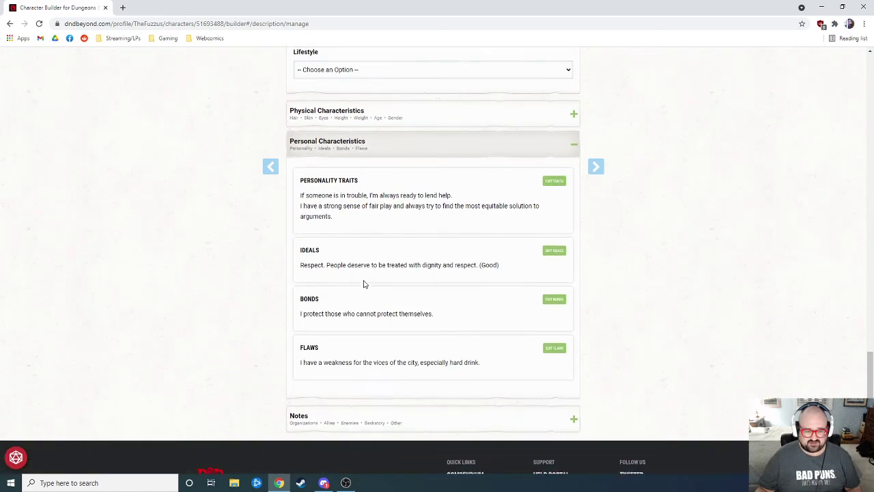
scroll(232, 346, up, 1)
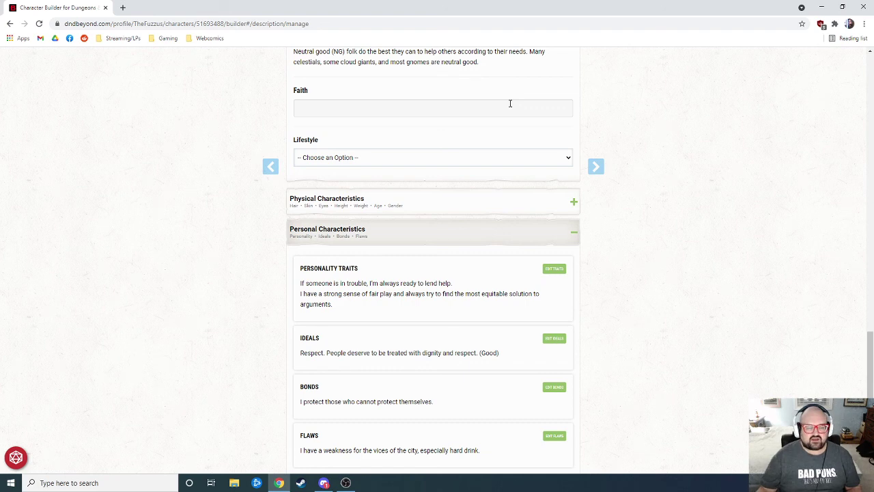
scroll(605, 282, down, 2)
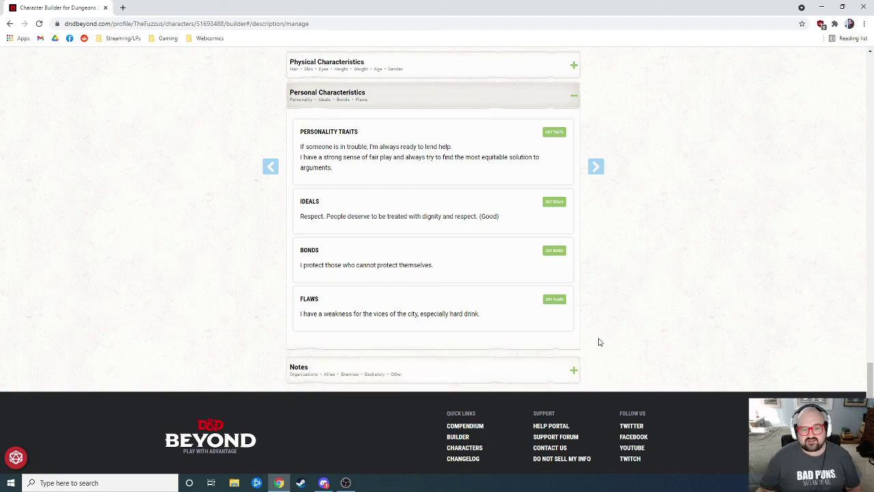
Step: Go to the Equipment stage and choose Equipment rather than Gold for the starting equipment
scroll(601, 341, up, 2)
scroll(601, 273, up, 5)
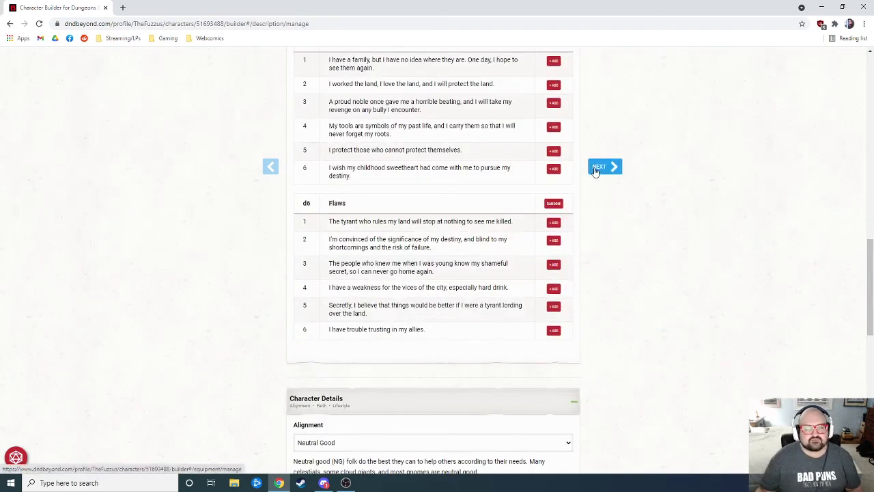
click(597, 168)
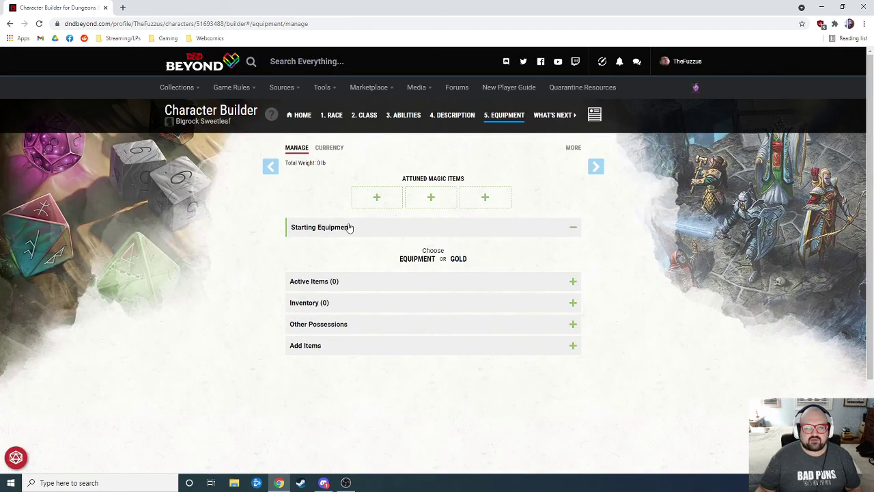
click(382, 229)
click(383, 228)
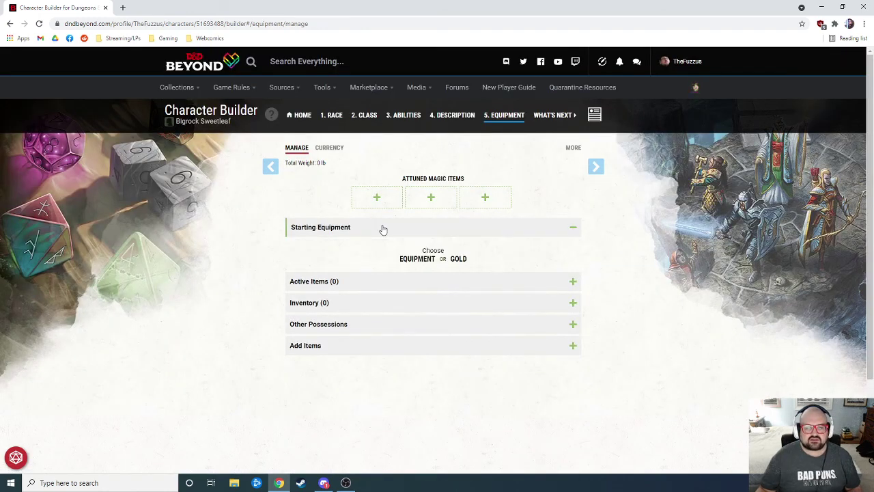
click(418, 263)
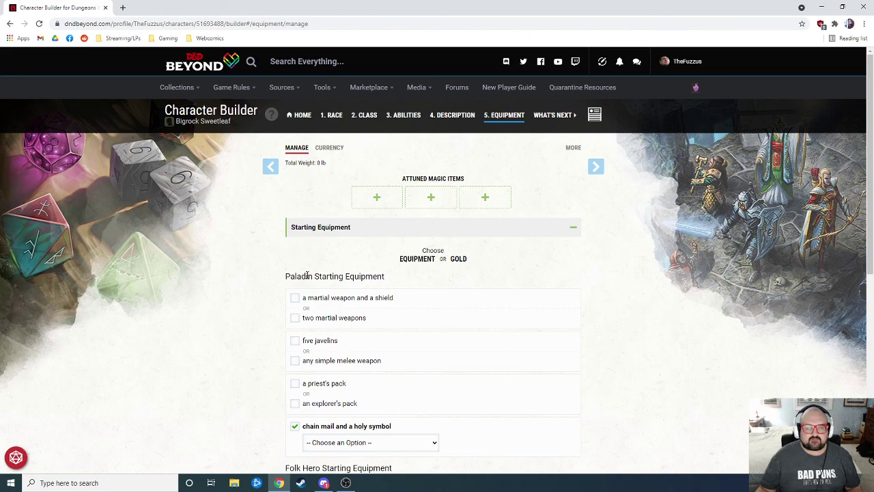
Step: For the first Paladin equipment choice, select a martial weapon and a shield, with Warhammer as the weapon
scroll(257, 305, down, 1)
scroll(257, 306, down, 1)
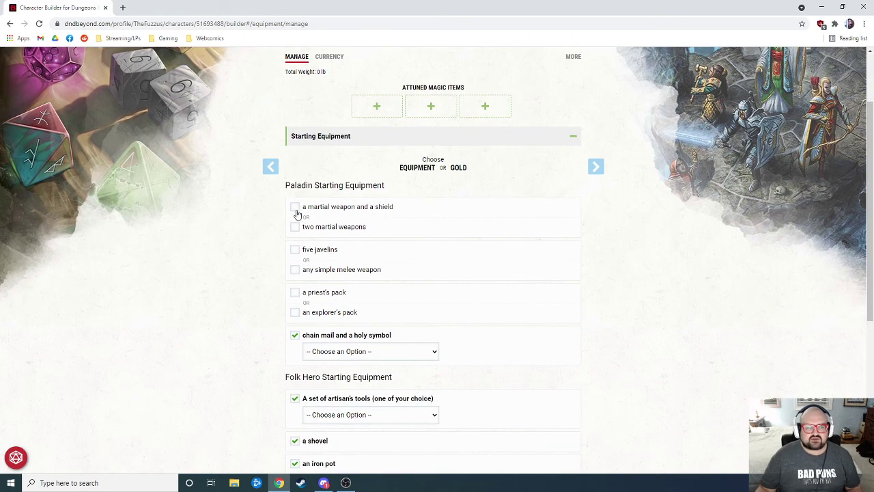
click(295, 208)
click(373, 225)
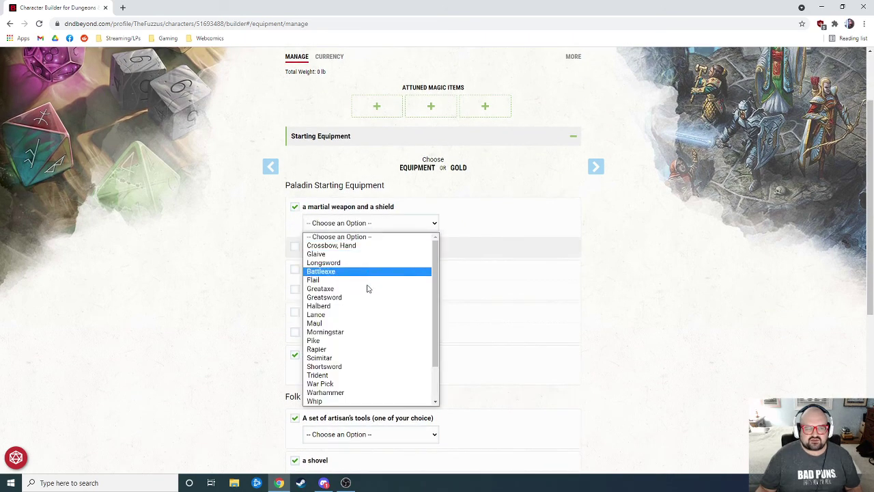
scroll(372, 345, down, 1)
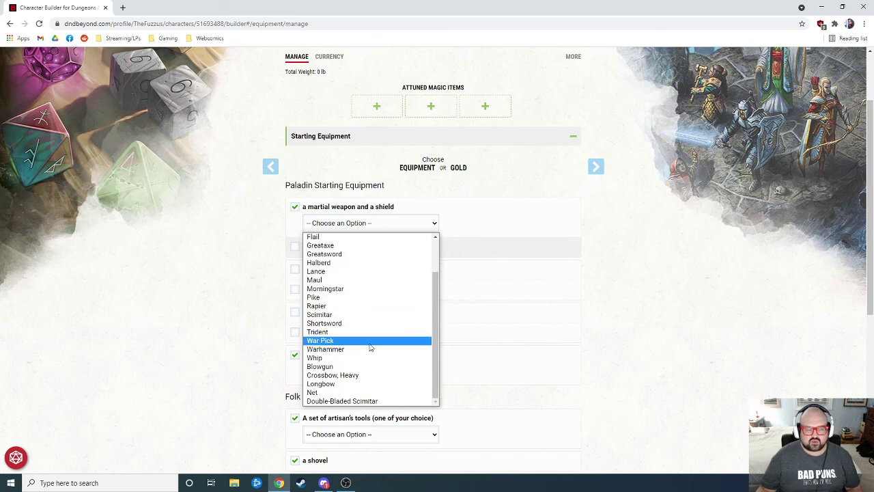
click(373, 349)
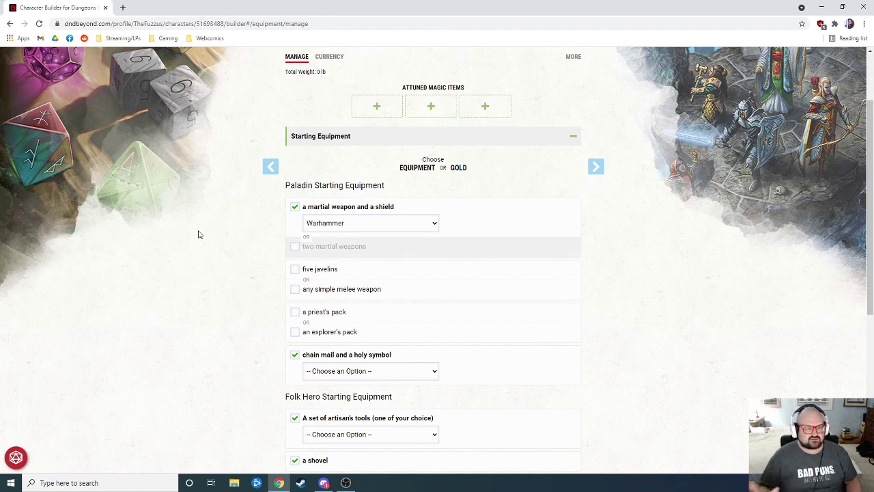
Step: Select any simple melee weapon with Dagger as the choice, and take the explorer's pack
click(337, 290)
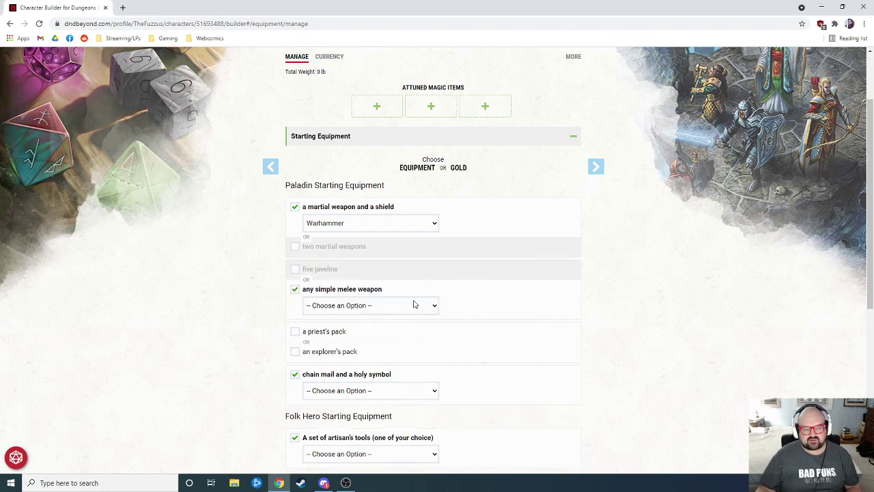
click(410, 305)
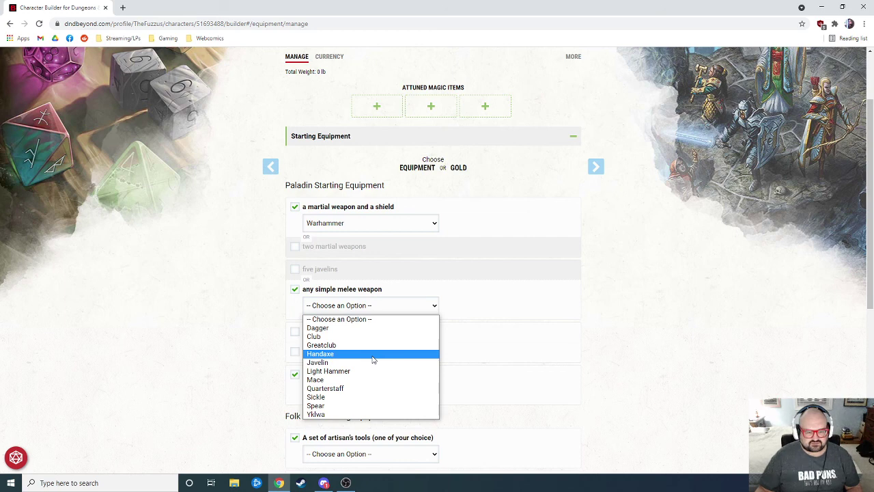
click(327, 328)
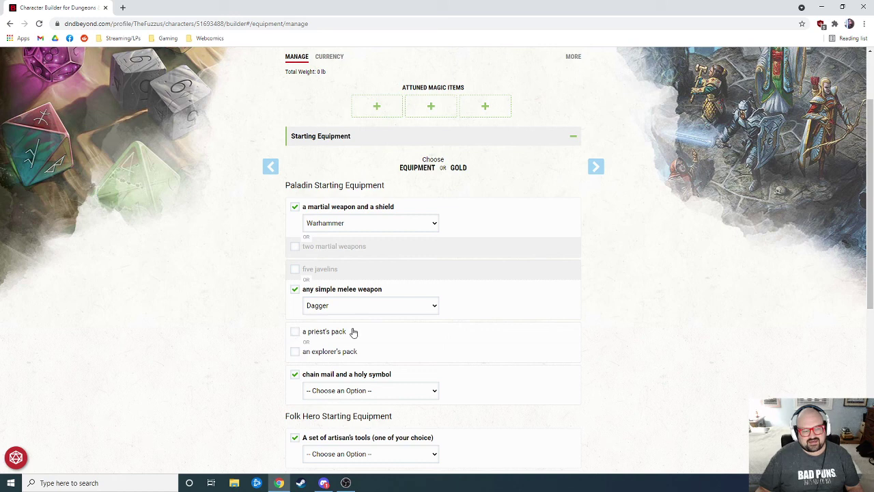
click(346, 354)
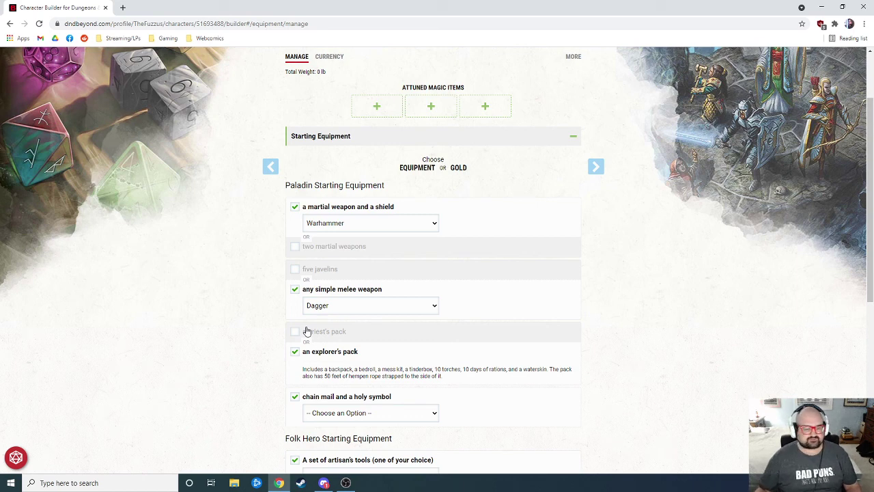
Step: Choose Emblem as the holy symbol paired with the chain mail, and change that choice to Amulet
scroll(307, 332, down, 1)
click(345, 373)
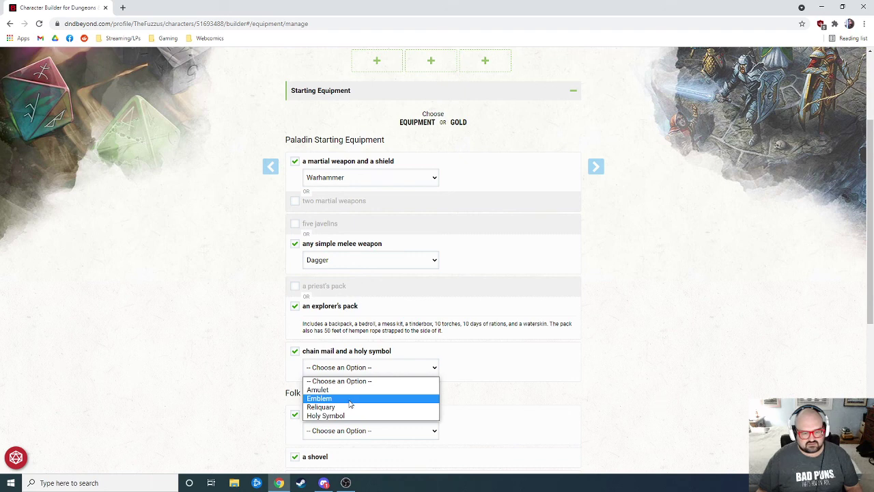
click(349, 399)
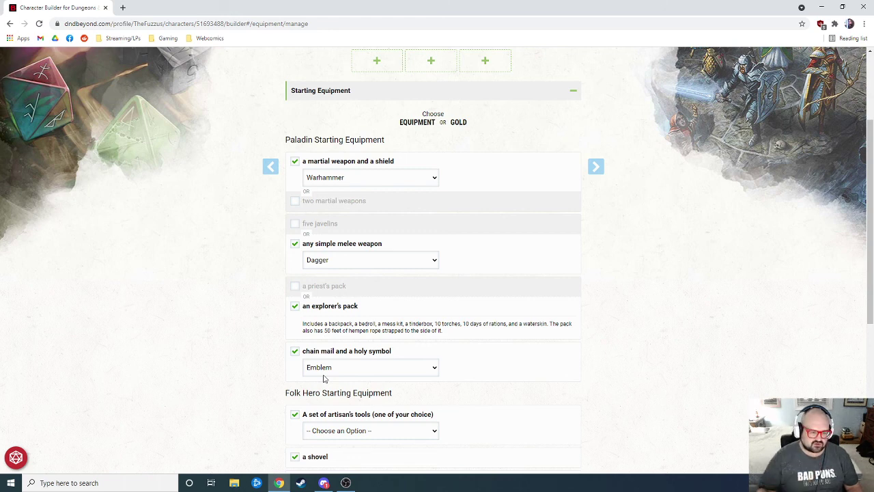
click(325, 371)
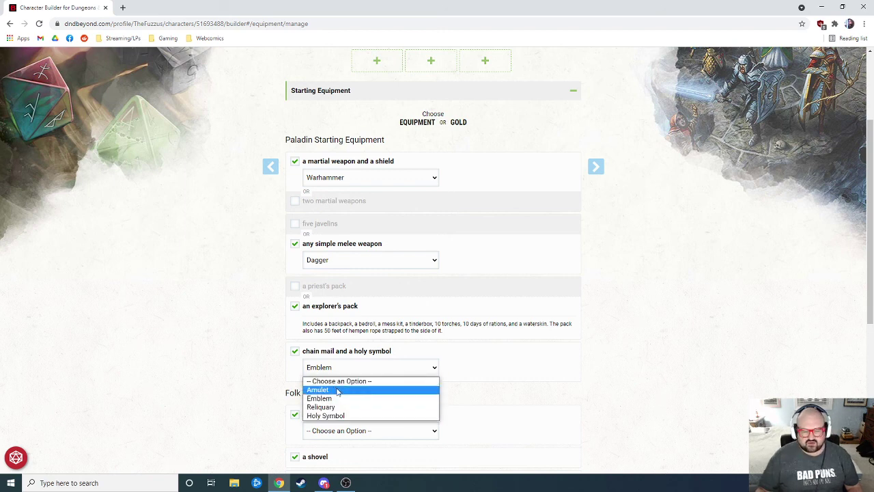
click(338, 390)
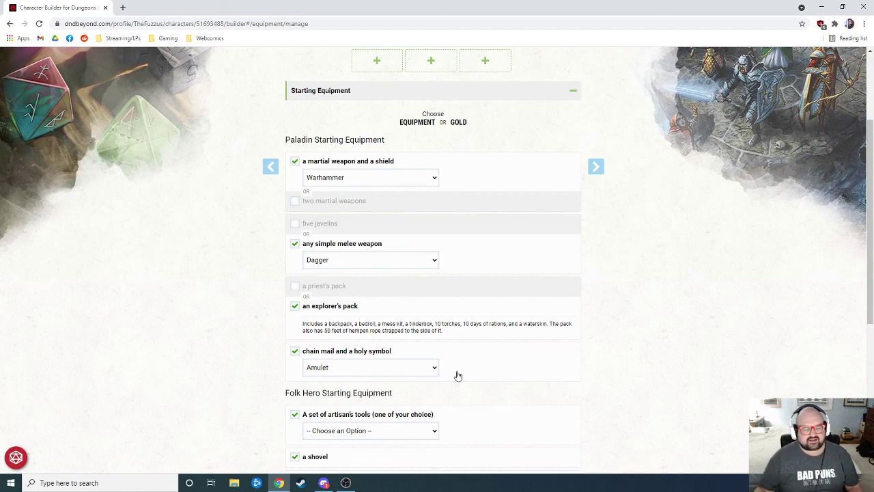
Step: Choose Mason's Tools as the Folk Hero artisan's tools and add the selected starting equipment to the character
scroll(495, 325, down, 3)
click(427, 254)
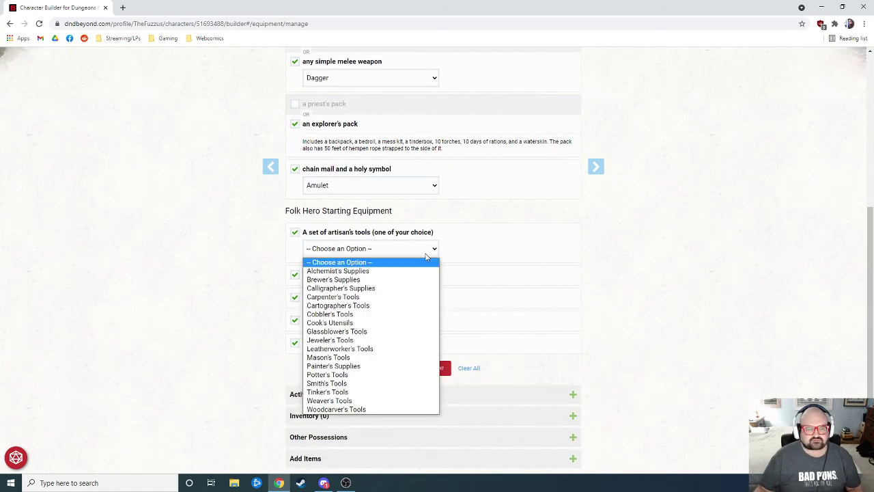
click(376, 357)
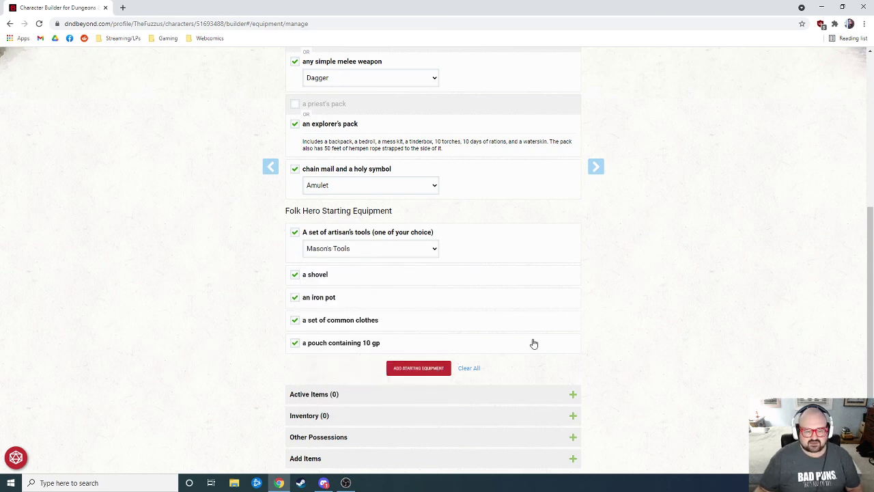
scroll(534, 343, down, 2)
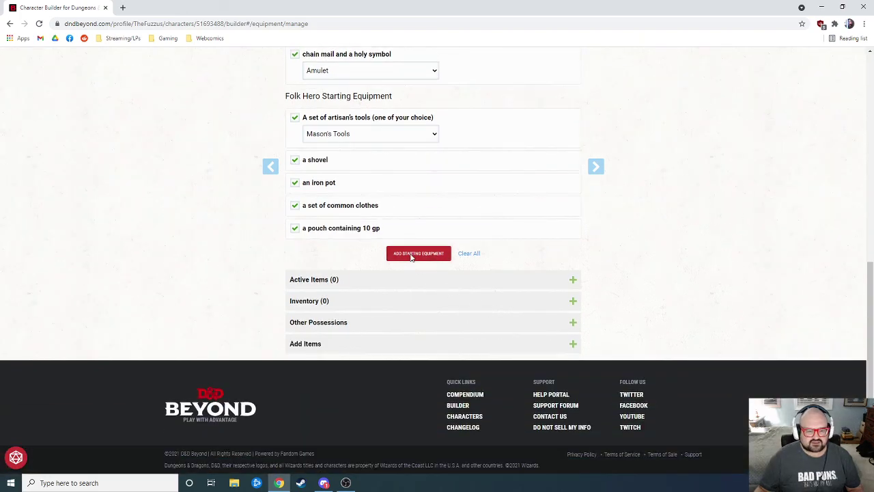
click(412, 254)
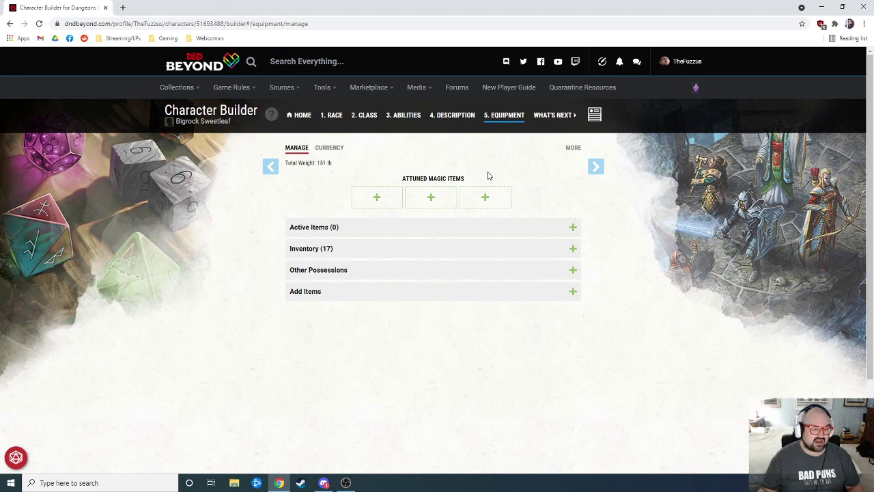
Step: Expand the Add Items section and browse its filters and list of available items
click(341, 291)
scroll(279, 330, down, 2)
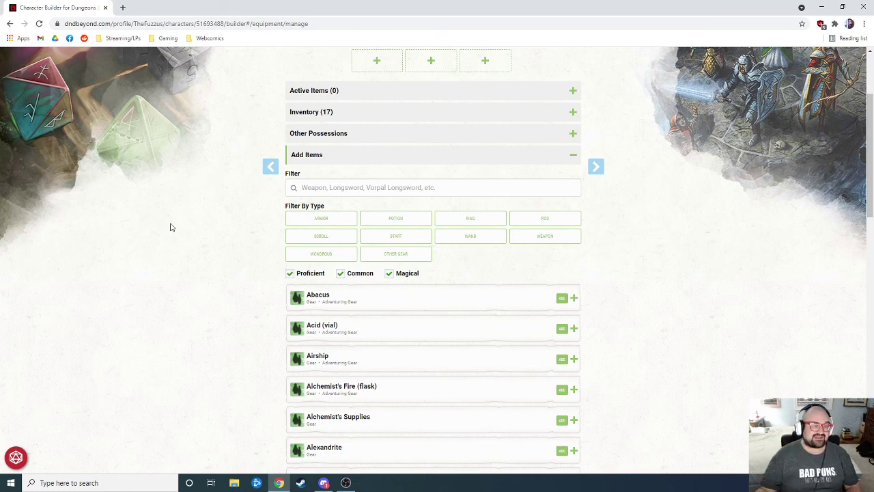
scroll(244, 305, down, 1)
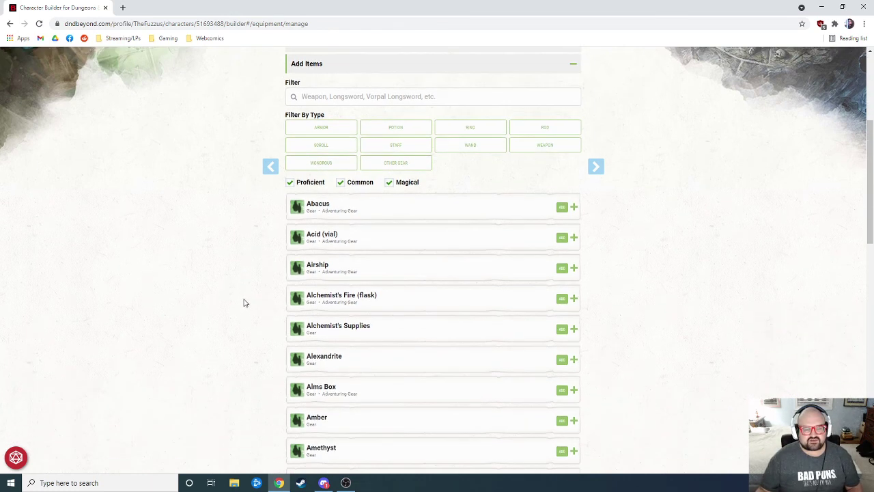
scroll(150, 360, down, 2)
scroll(162, 348, up, 2)
scroll(80, 280, up, 3)
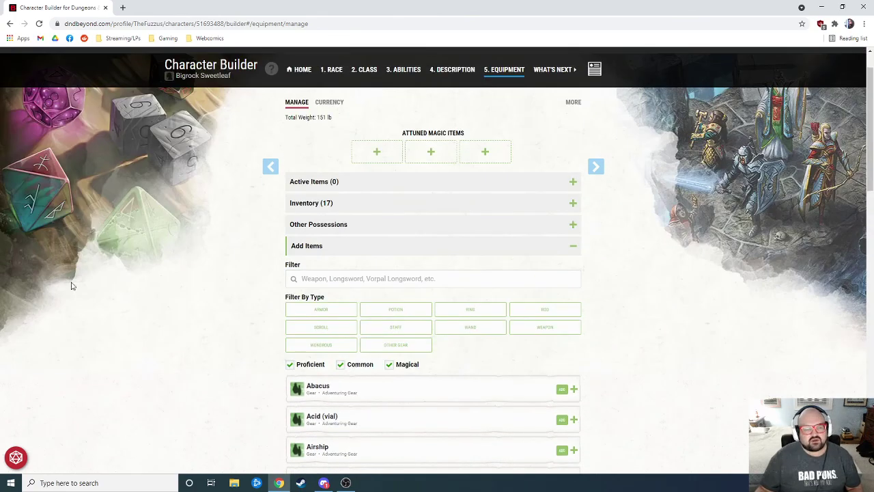